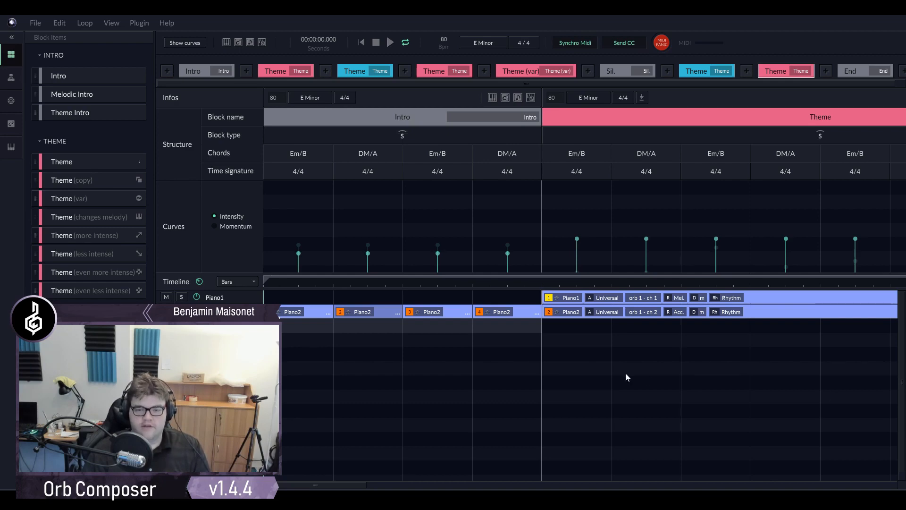
- Examine the whole song arrangement from the Intro block to the End block, ending back at the Intro
{"action": "scroll", "coordinate": [475, 415], "scroll_direction": "down", "scroll_amount": 12}
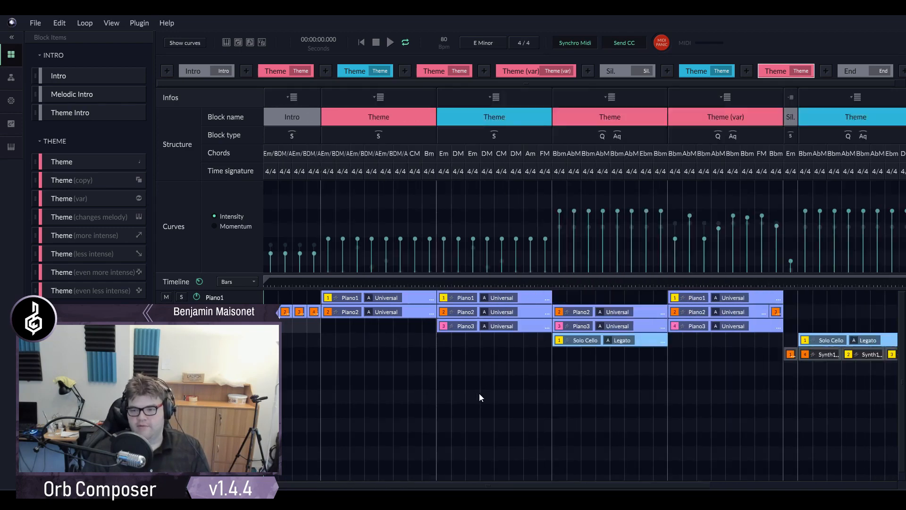
{"action": "scroll", "coordinate": [476, 390], "scroll_direction": "up", "scroll_amount": 3}
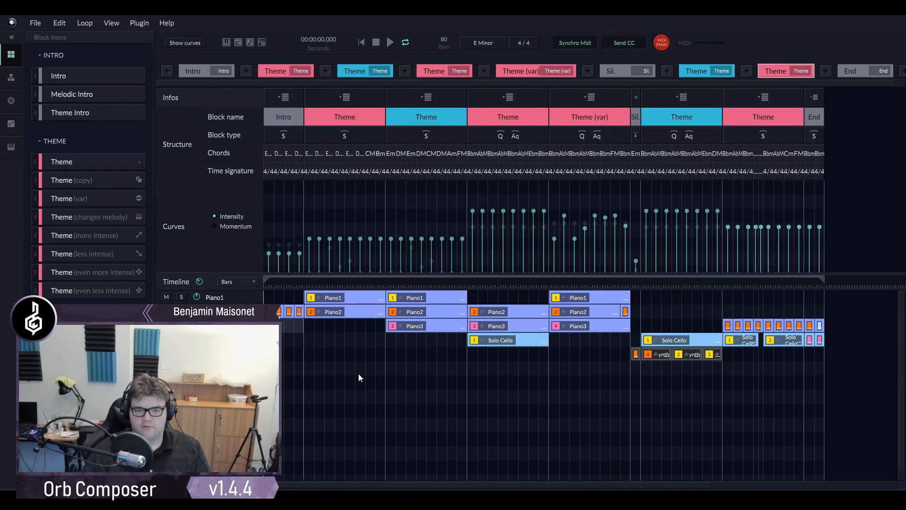
{"action": "scroll", "coordinate": [282, 371], "scroll_direction": "up", "scroll_amount": 4}
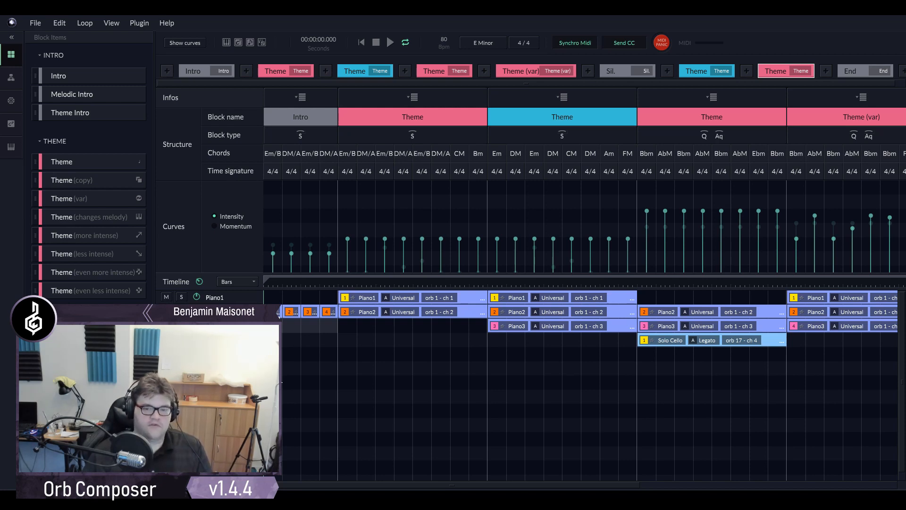
{"action": "scroll", "coordinate": [299, 324], "scroll_direction": "up", "scroll_amount": 5}
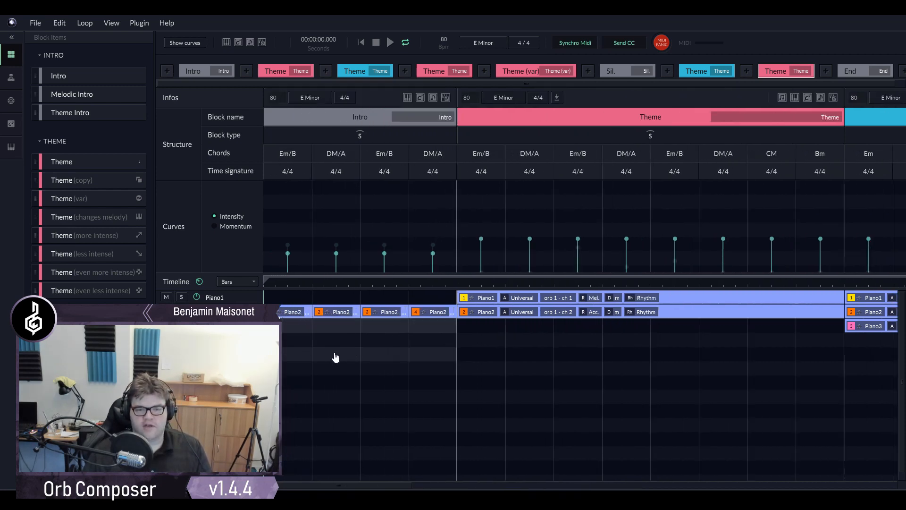
{"action": "scroll", "coordinate": [336, 358], "scroll_direction": "down", "scroll_amount": 5}
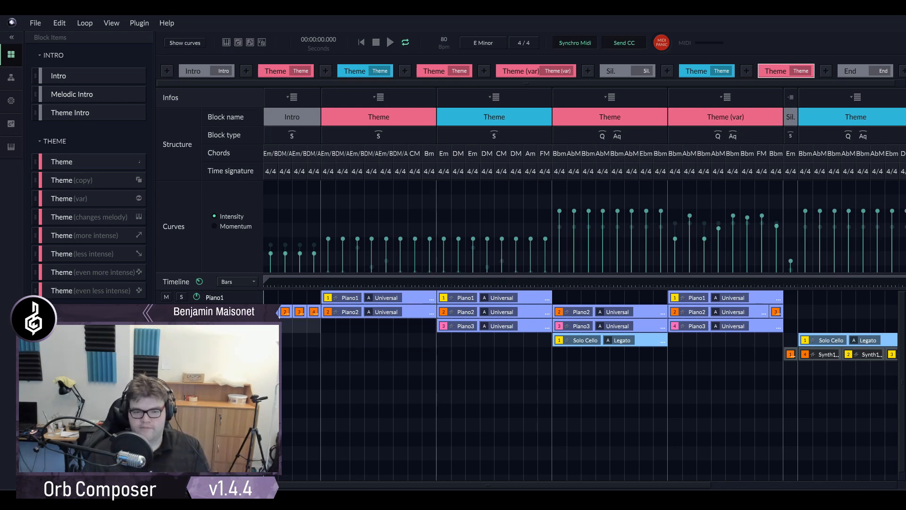
{"action": "left_click_drag", "start_coordinate": [306, 487], "coordinate": [322, 428]}
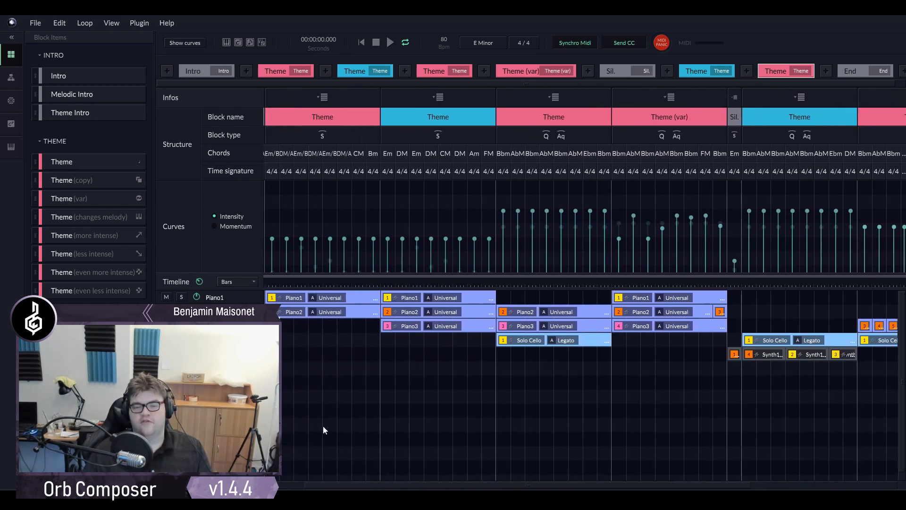
{"action": "left_click_drag", "start_coordinate": [343, 484], "coordinate": [276, 488]}
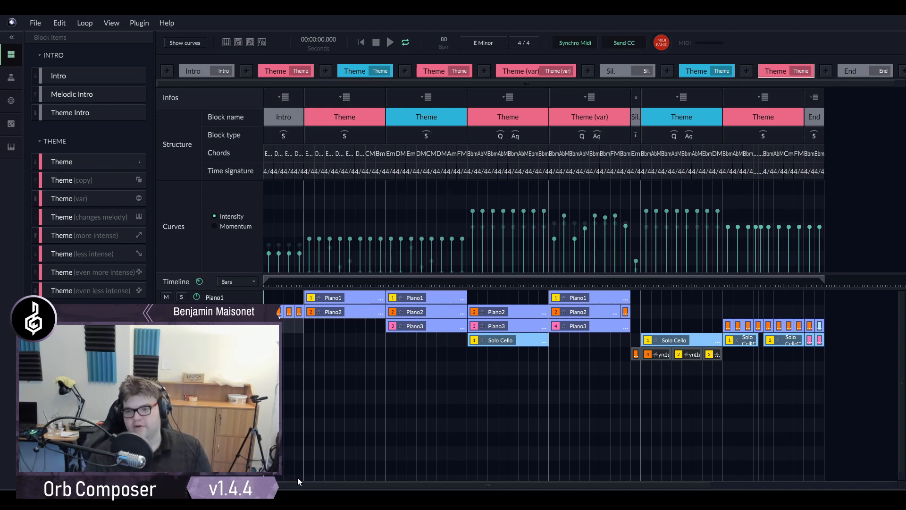
{"action": "scroll", "coordinate": [689, 379], "scroll_direction": "up", "scroll_amount": 3}
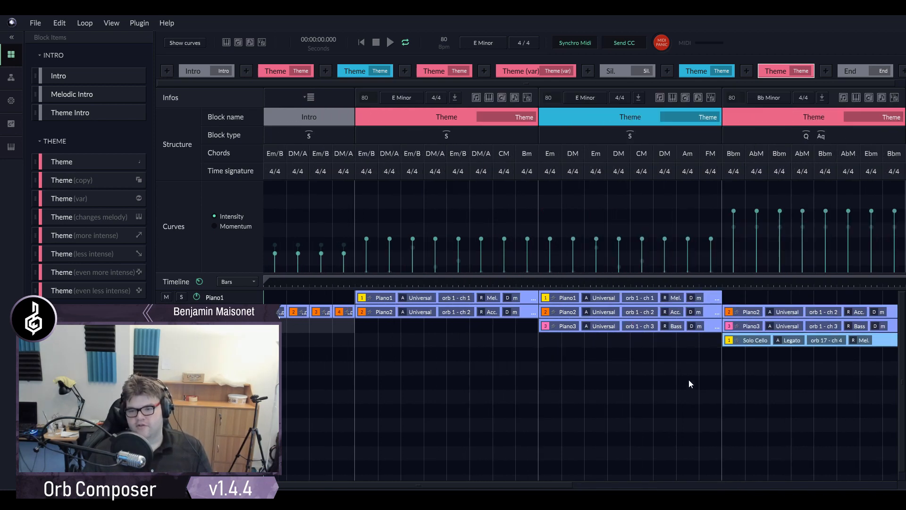
{"action": "left_click_drag", "start_coordinate": [533, 487], "coordinate": [872, 478]}
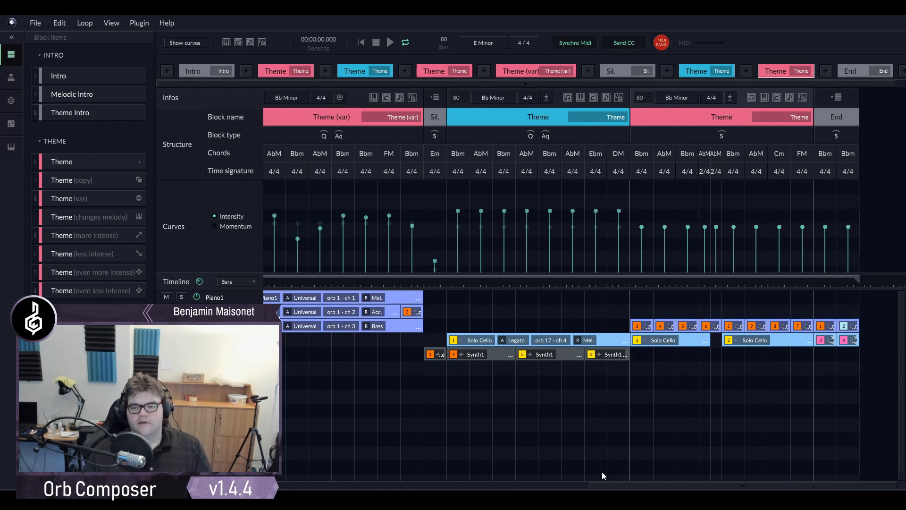
{"action": "left_click_drag", "start_coordinate": [620, 487], "coordinate": [294, 481]}
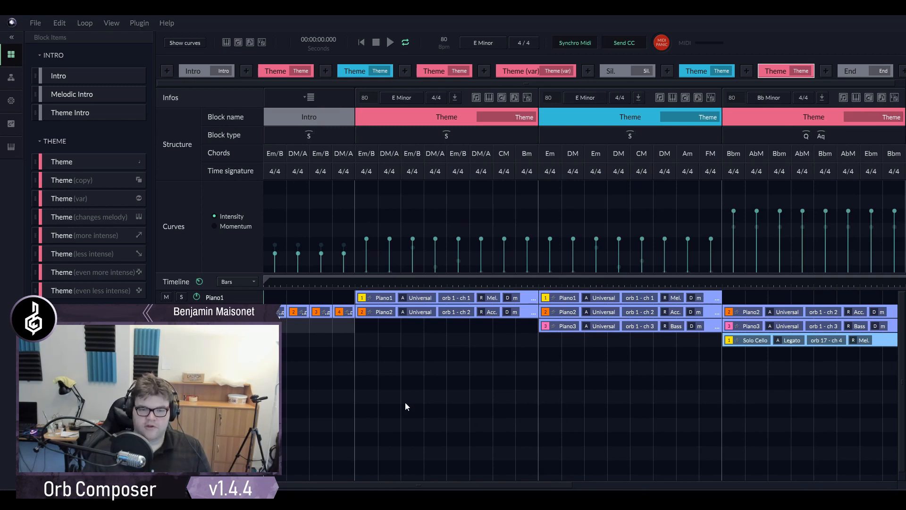
{"action": "scroll", "coordinate": [327, 363], "scroll_direction": "up", "scroll_amount": 3}
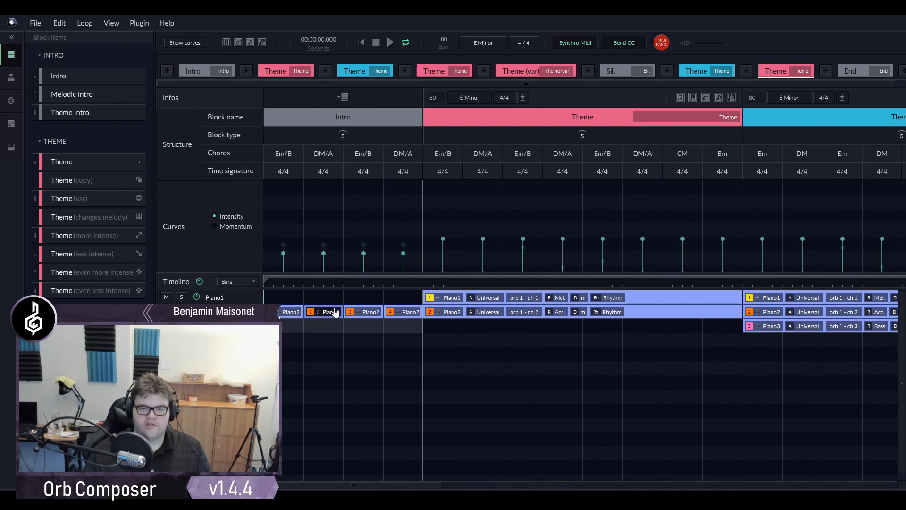
- Play the opening of the Intro and inspect the rhythm pattern of its first Piano2 clip
{"action": "key", "text": "space"}
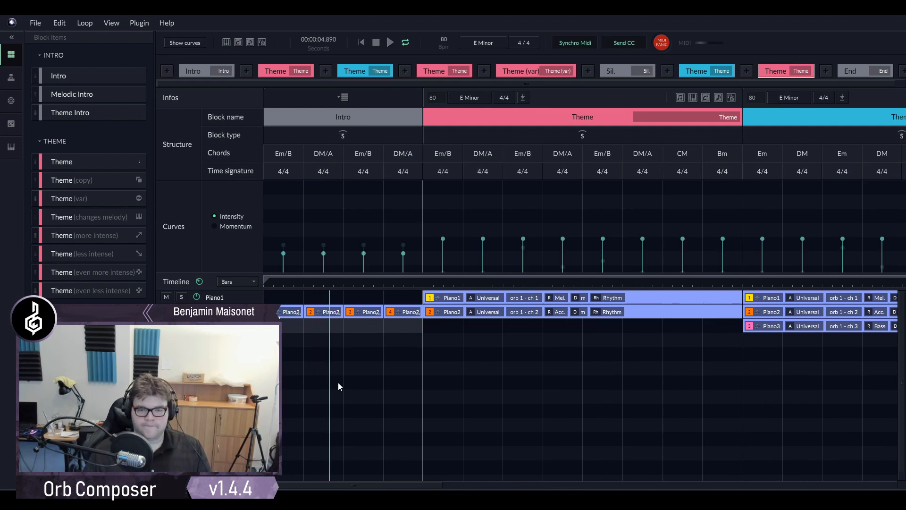
{"action": "key", "text": "space"}
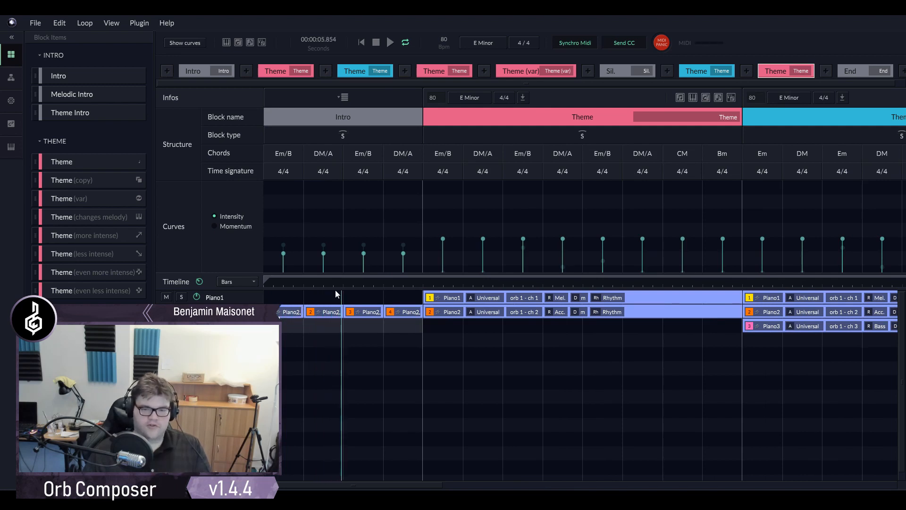
{"action": "double_click", "coordinate": [285, 311]}
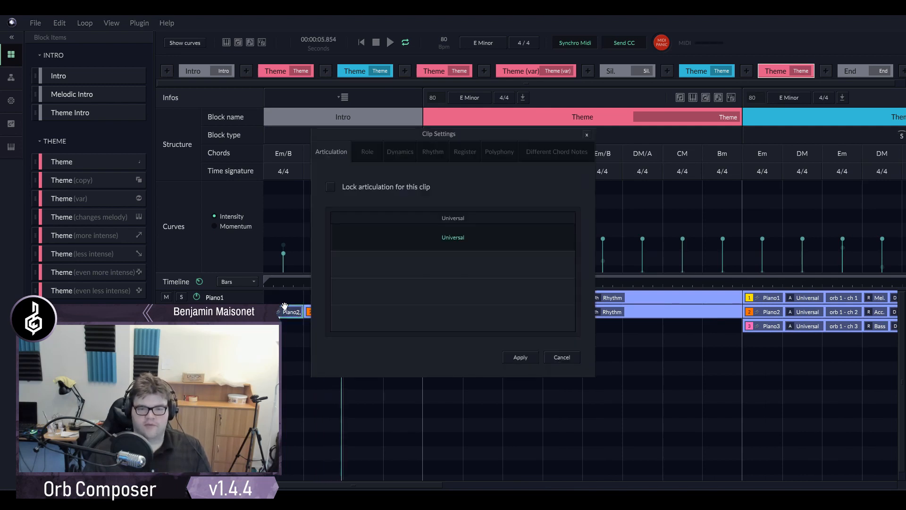
{"action": "left_click", "coordinate": [442, 153]}
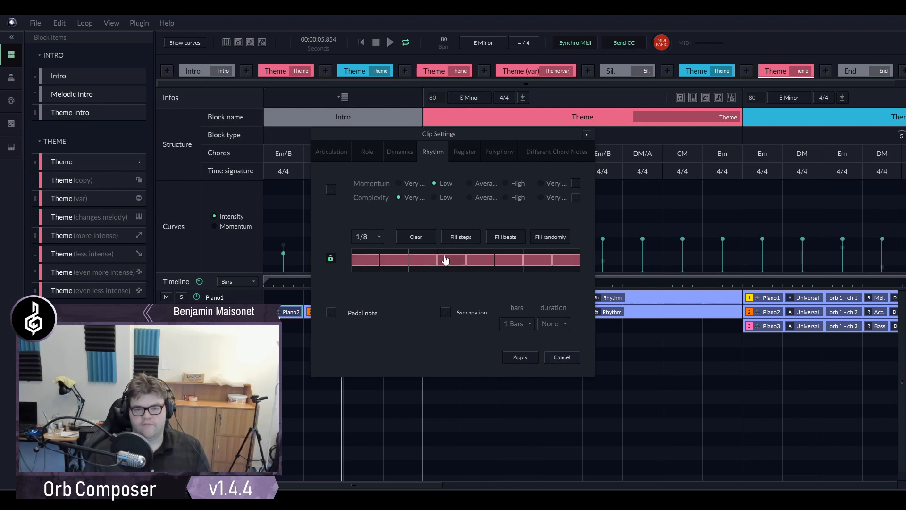
{"action": "left_click", "coordinate": [561, 357]}
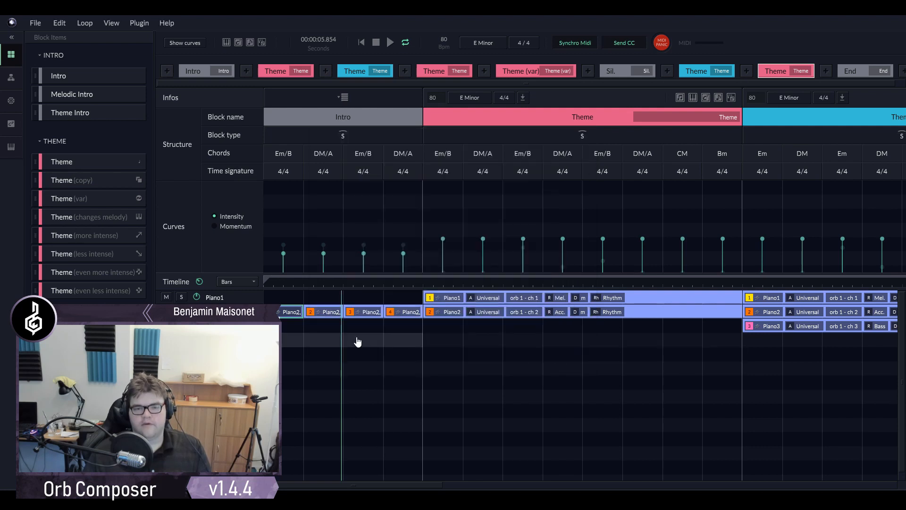
- Inspect the rhythm pattern of the second Piano2 clip in the Intro and resume playback
{"action": "double_click", "coordinate": [336, 309]}
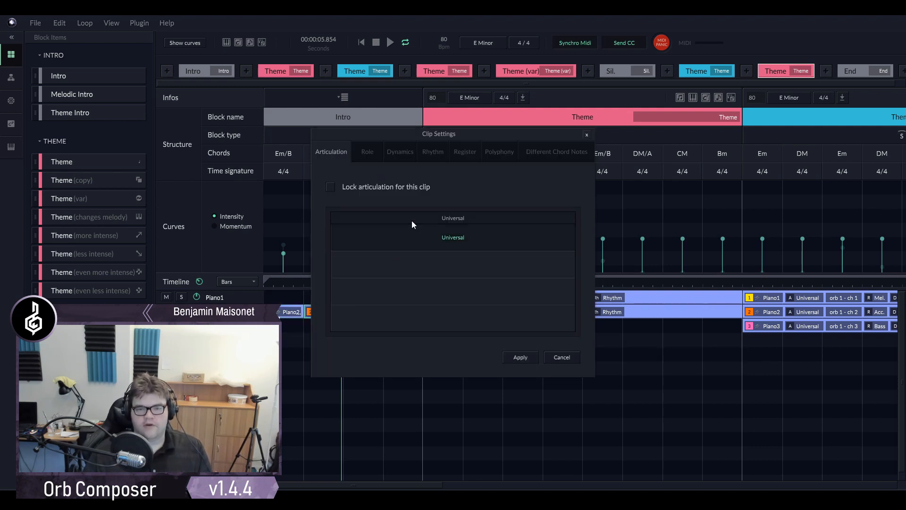
{"action": "left_click", "coordinate": [454, 151]}
{"action": "left_click", "coordinate": [433, 152]}
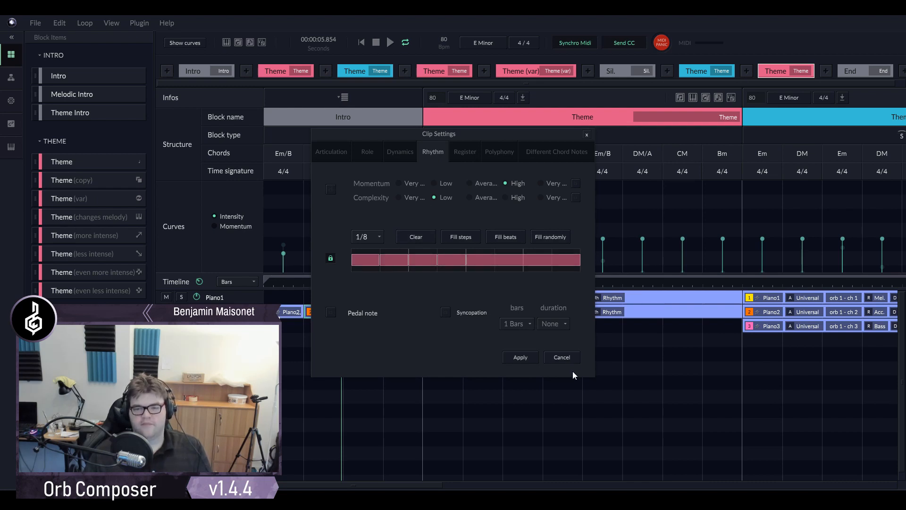
{"action": "left_click", "coordinate": [563, 359]}
{"action": "key", "text": "space"}
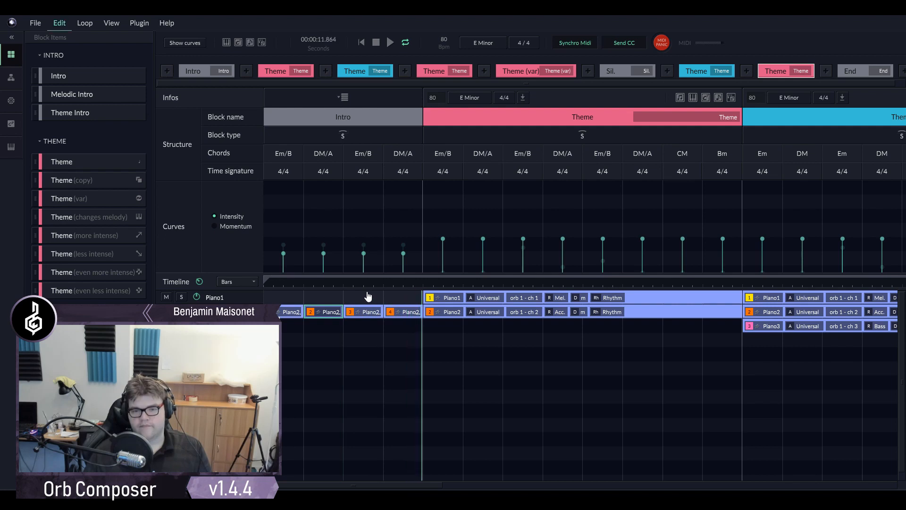
- Shorten the last note in the rhythm of the Intro's fourth Piano2 clip, extend it back to the bar's end, and apply
{"action": "double_click", "coordinate": [412, 309]}
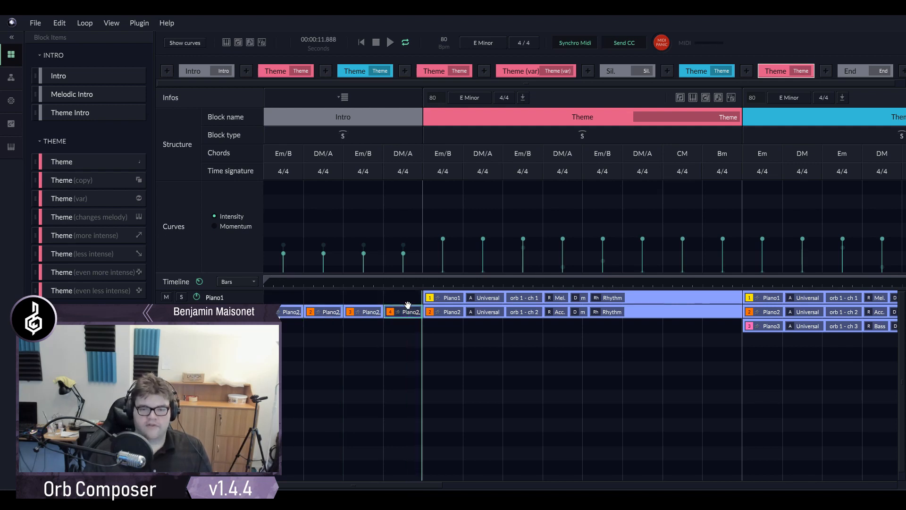
{"action": "left_click", "coordinate": [451, 156]}
{"action": "left_click", "coordinate": [431, 153]}
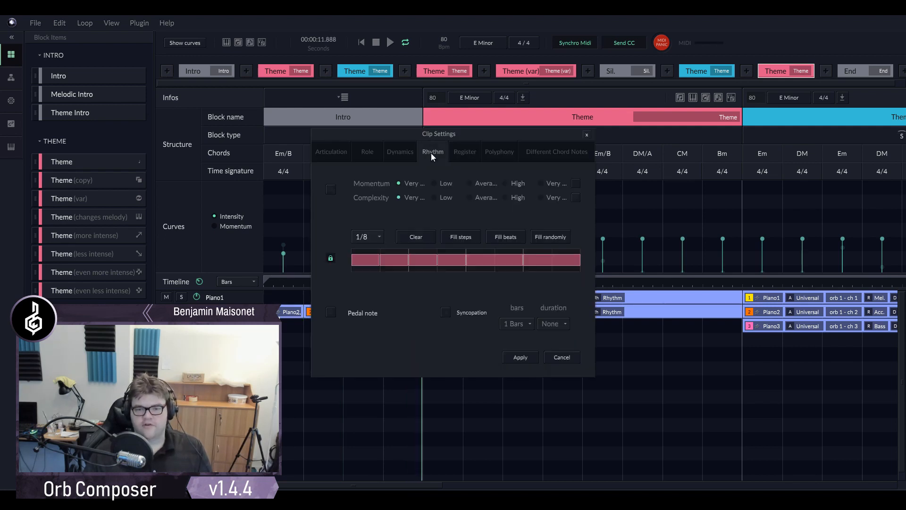
{"action": "left_click", "coordinate": [519, 260]}
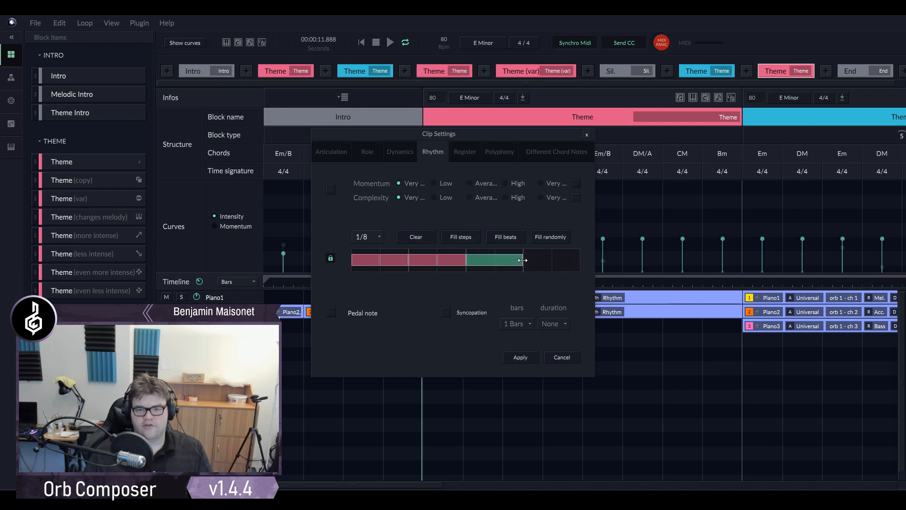
{"action": "left_click", "coordinate": [552, 260]}
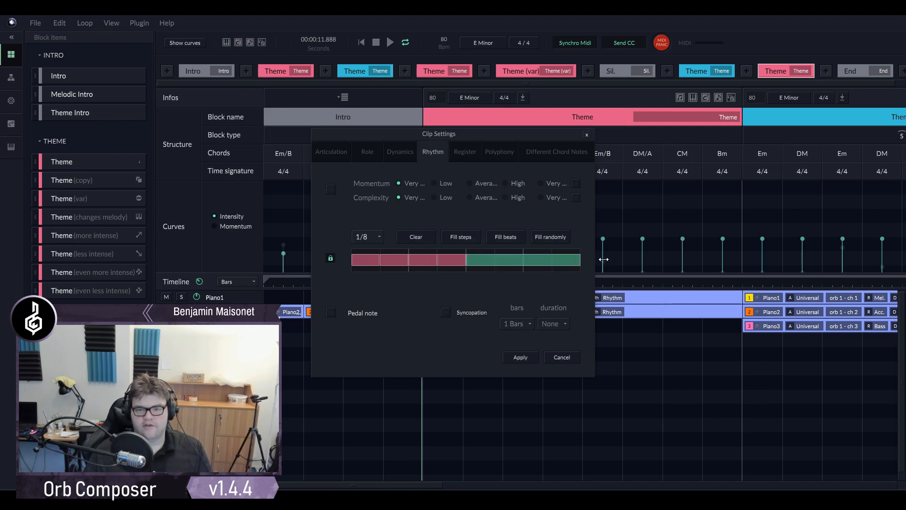
{"action": "left_click", "coordinate": [530, 357]}
- Place the playhead near the end of the Intro's second bar and look over the clips in the following Theme blocks
{"action": "left_click", "coordinate": [339, 281]}
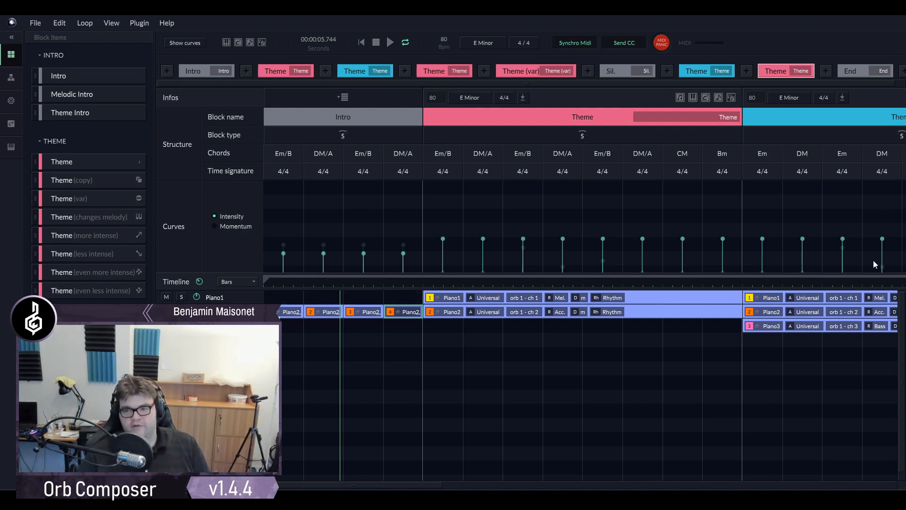
{"action": "scroll", "coordinate": [740, 309], "scroll_direction": "down", "scroll_amount": 2}
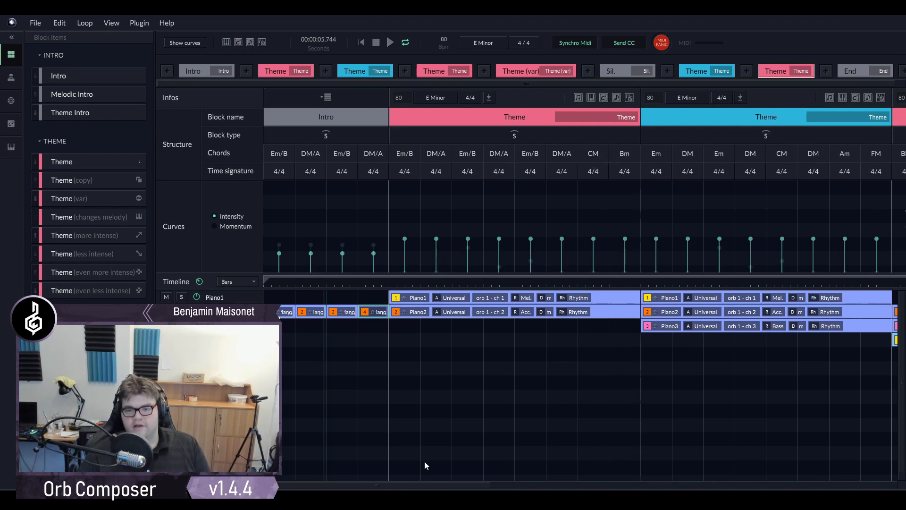
{"action": "left_click_drag", "start_coordinate": [434, 485], "coordinate": [515, 484]}
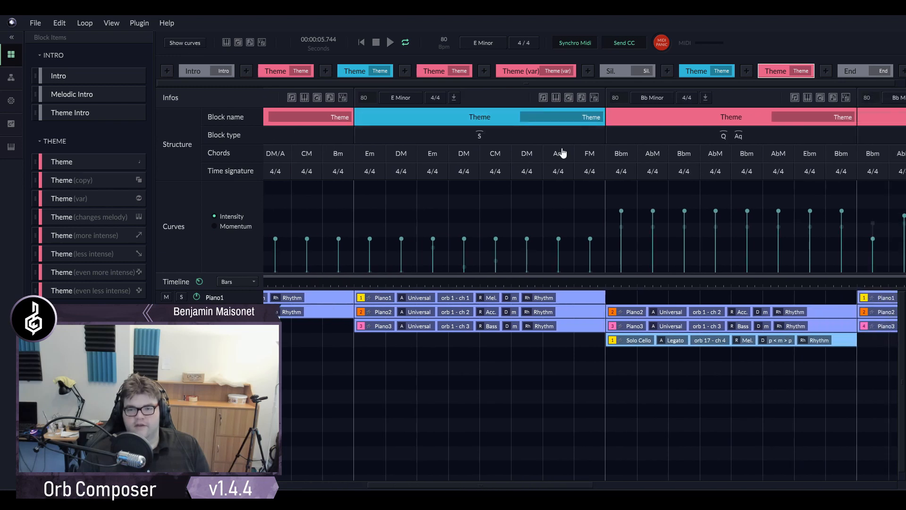
{"action": "left_click_drag", "start_coordinate": [547, 487], "coordinate": [629, 481]}
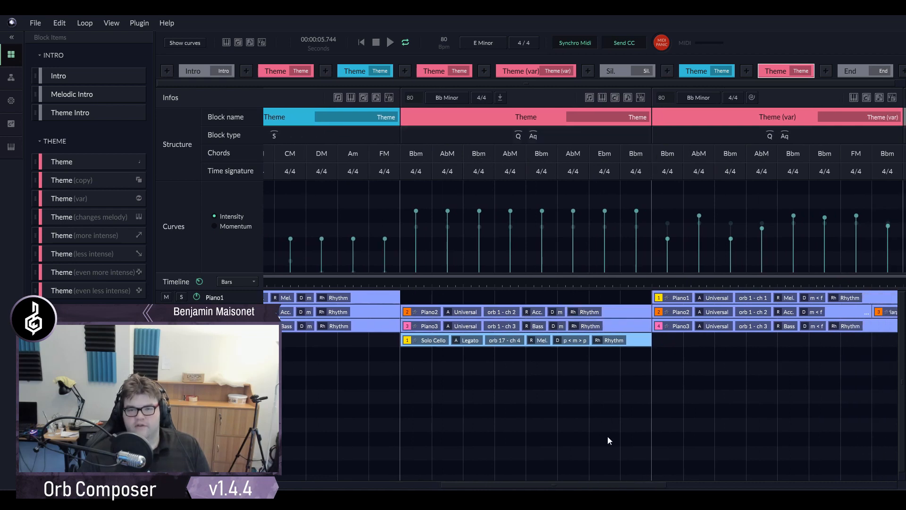
{"action": "left_click_drag", "start_coordinate": [596, 486], "coordinate": [302, 449]}
{"action": "scroll", "coordinate": [340, 354], "scroll_direction": "up", "scroll_amount": 5}
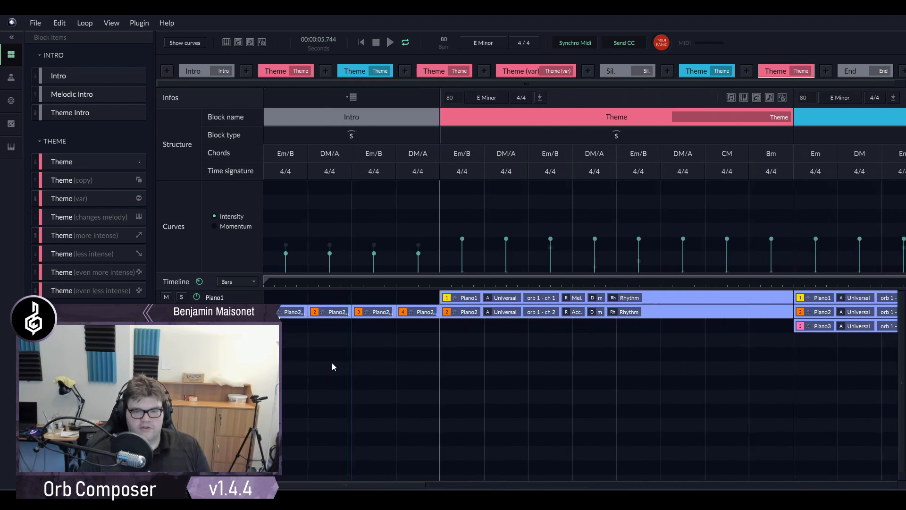
- Inspect the rhythm pattern of the Intro's fourth Piano2 clip, and play from around the start of the third bar
{"action": "scroll", "coordinate": [332, 363], "scroll_direction": "down", "scroll_amount": 2}
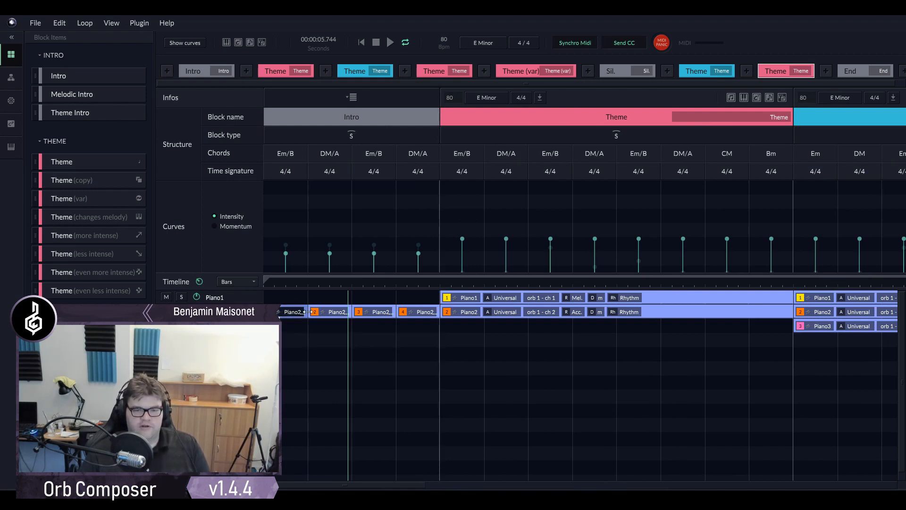
{"action": "scroll", "coordinate": [308, 340], "scroll_direction": "up", "scroll_amount": 2}
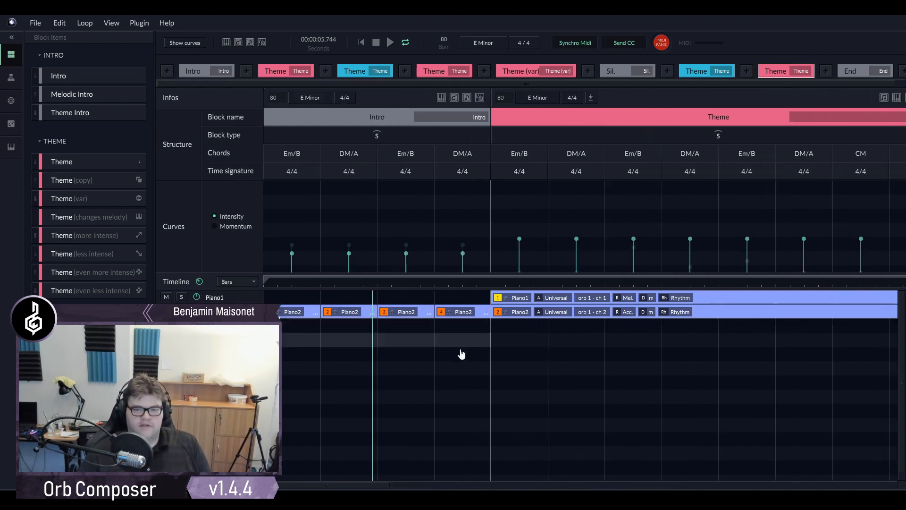
{"action": "left_click", "coordinate": [481, 312]}
{"action": "left_click", "coordinate": [400, 156]}
{"action": "left_click", "coordinate": [439, 153]}
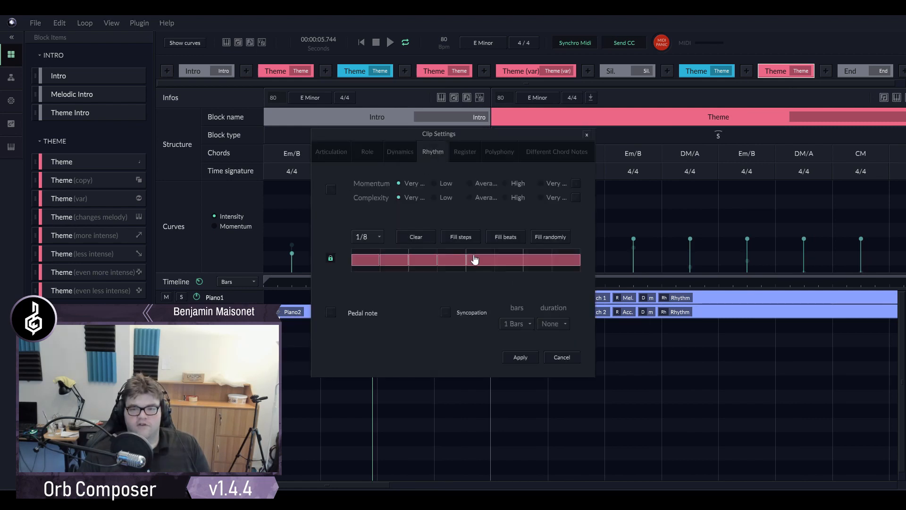
{"action": "left_click", "coordinate": [561, 357]}
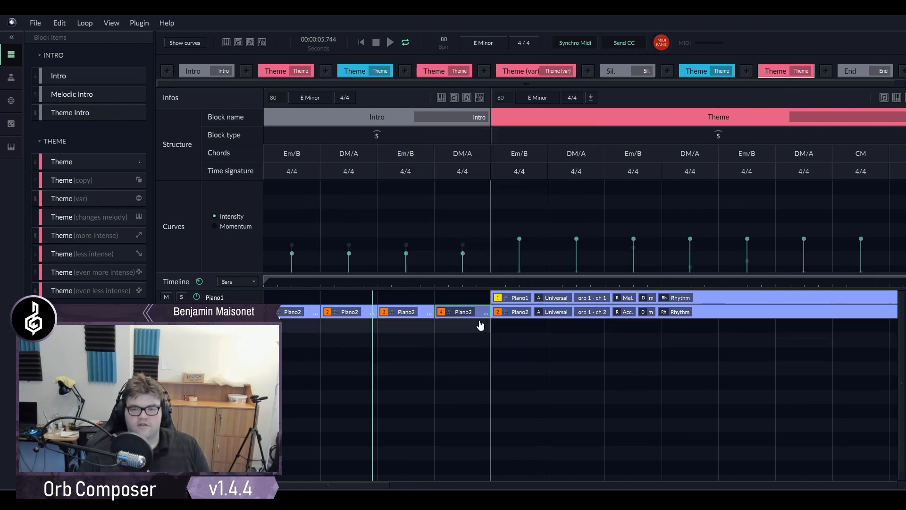
{"action": "left_click", "coordinate": [434, 283]}
{"action": "left_click", "coordinate": [375, 285]}
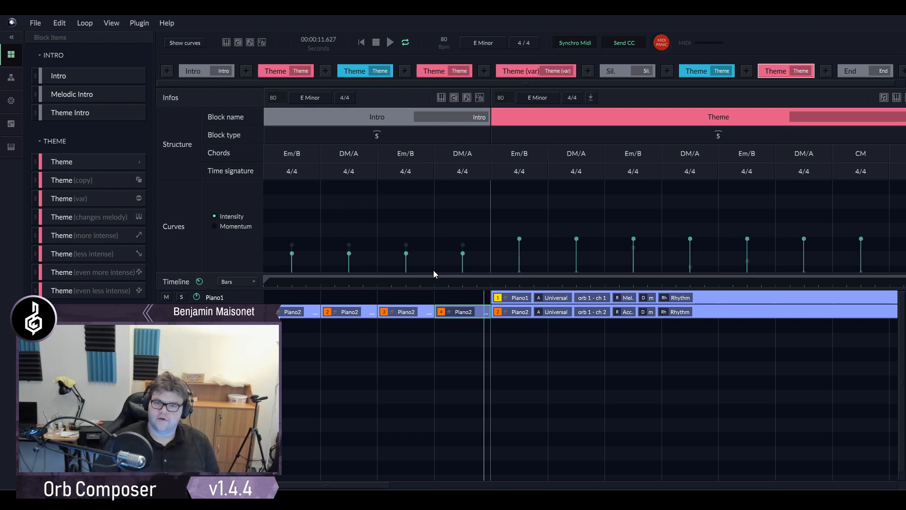
- Inspect the rhythm, dynamics and register settings of the Intro's fourth Piano2 clip without changing anything
{"action": "left_click", "coordinate": [480, 314]}
{"action": "left_click", "coordinate": [401, 152]}
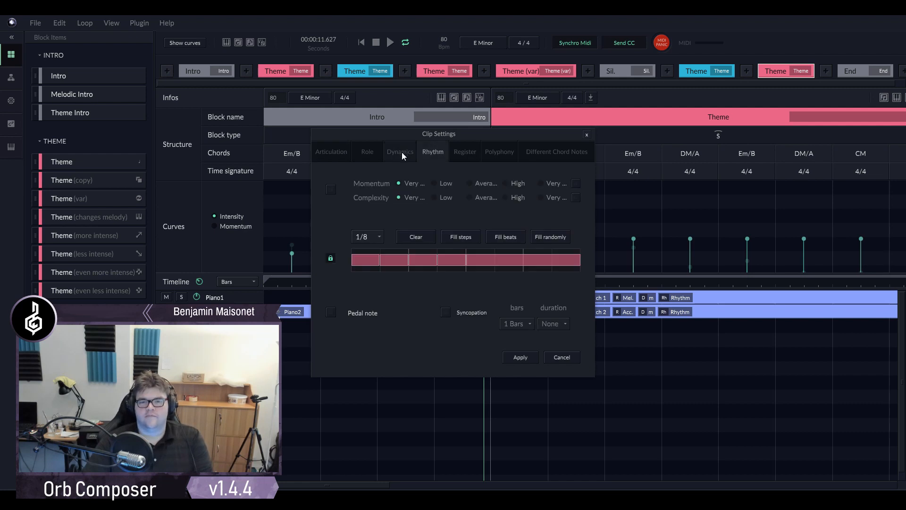
{"action": "left_click", "coordinate": [471, 155]}
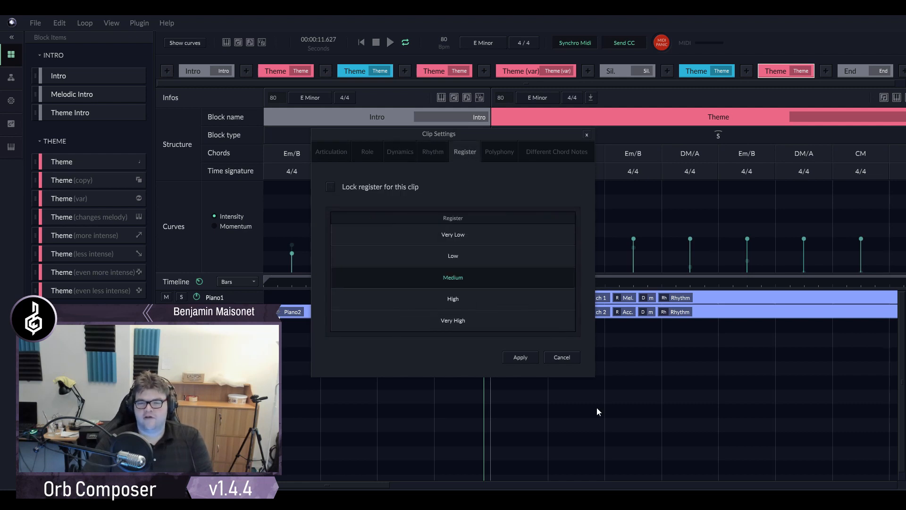
{"action": "left_click", "coordinate": [563, 358]}
- Recreate the Intro's fourth Piano2 clip and play it from the start of the fourth bar
{"action": "right_click", "coordinate": [471, 307]}
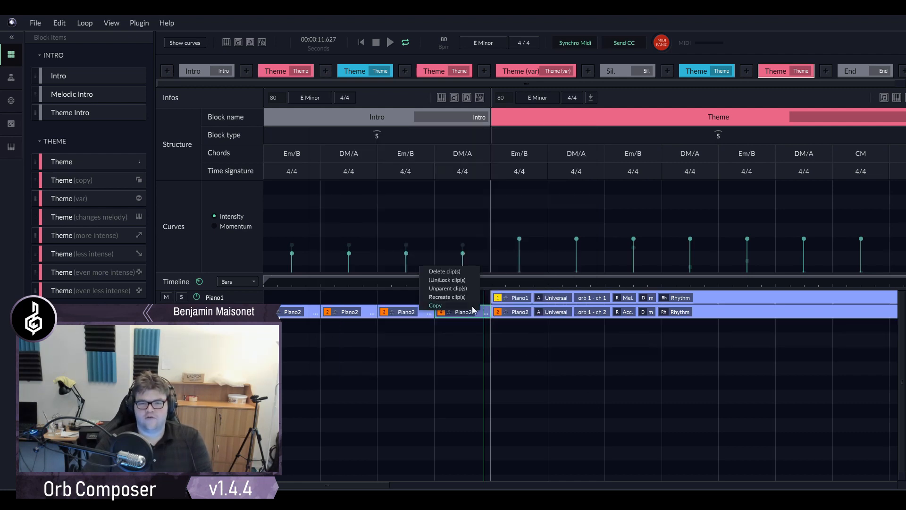
{"action": "left_click", "coordinate": [481, 340]}
{"action": "right_click", "coordinate": [478, 313]}
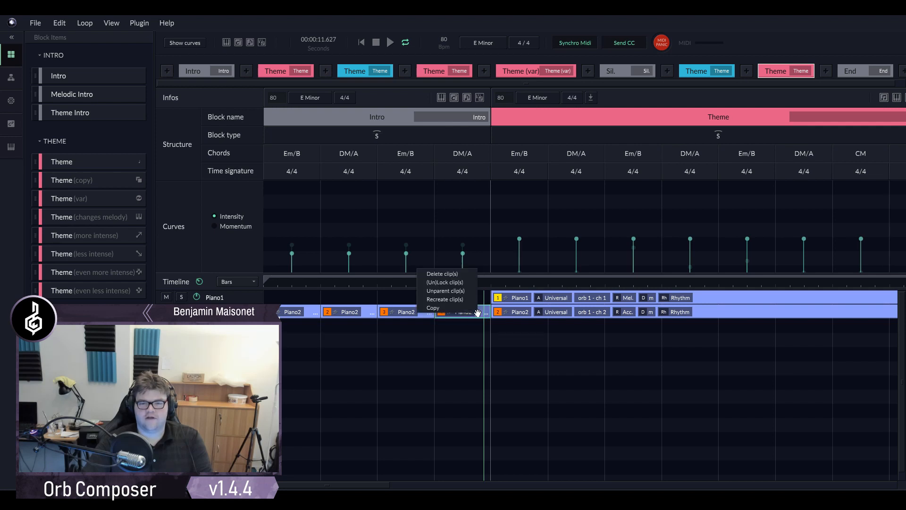
{"action": "left_click", "coordinate": [455, 301]}
{"action": "left_click", "coordinate": [435, 282]}
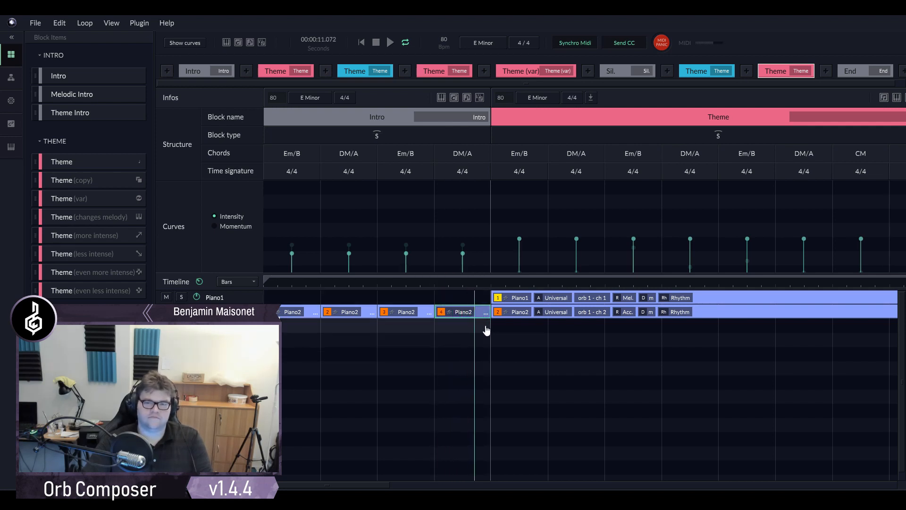
- Keep recreating the Intro's fourth Piano2 clip, audition each new version from just before the fourth bar, and stop playback
{"action": "right_click", "coordinate": [478, 310]}
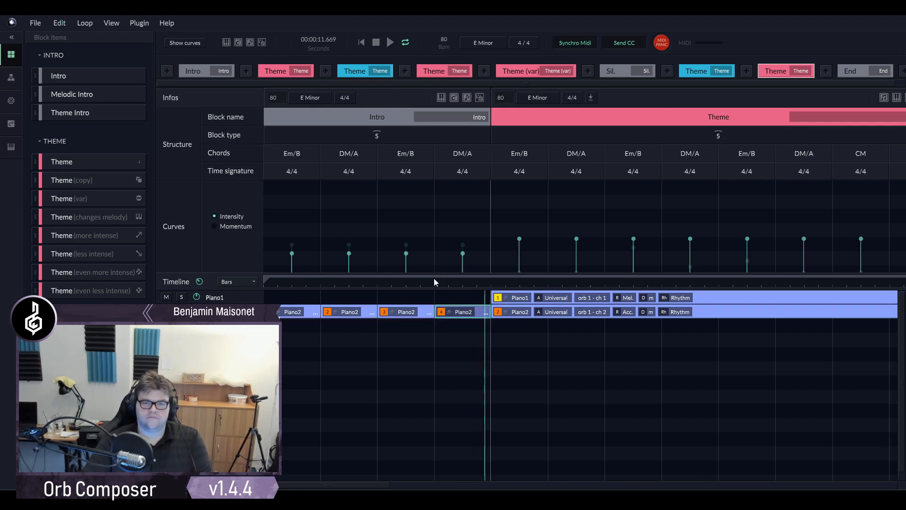
{"action": "left_click", "coordinate": [431, 280]}
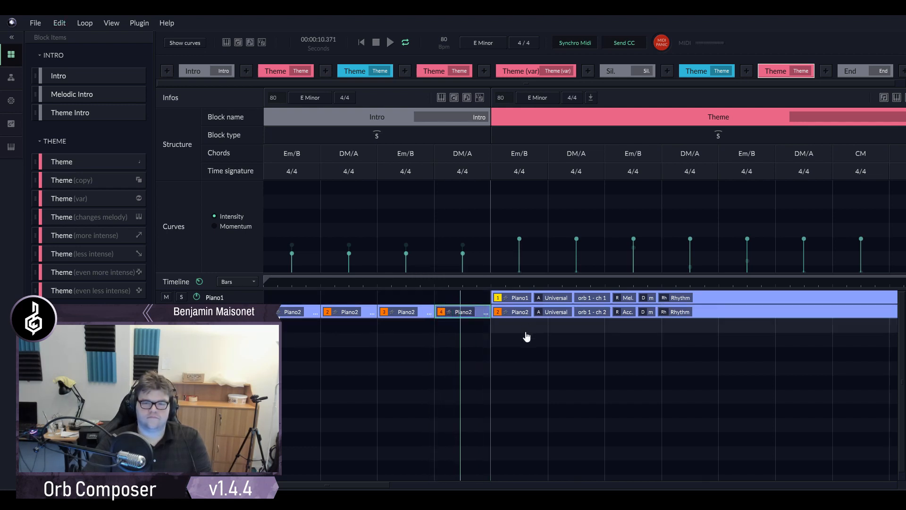
{"action": "right_click", "coordinate": [479, 310]}
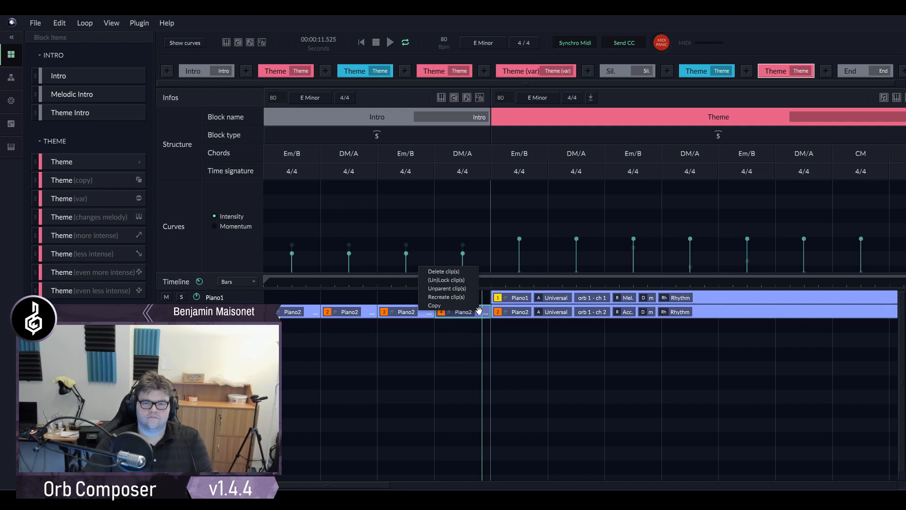
{"action": "left_click", "coordinate": [443, 297]}
{"action": "left_click", "coordinate": [431, 280]}
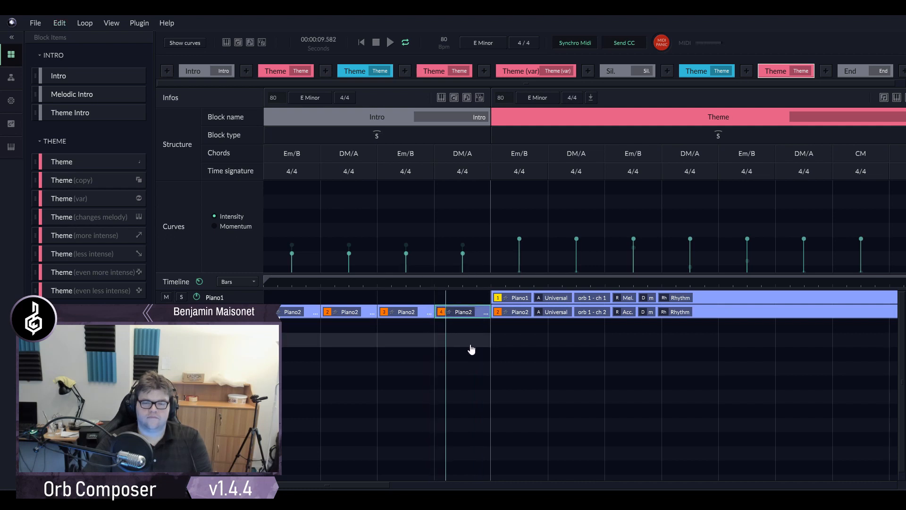
{"action": "right_click", "coordinate": [481, 312]}
{"action": "left_click", "coordinate": [447, 299]}
{"action": "left_click", "coordinate": [430, 281]}
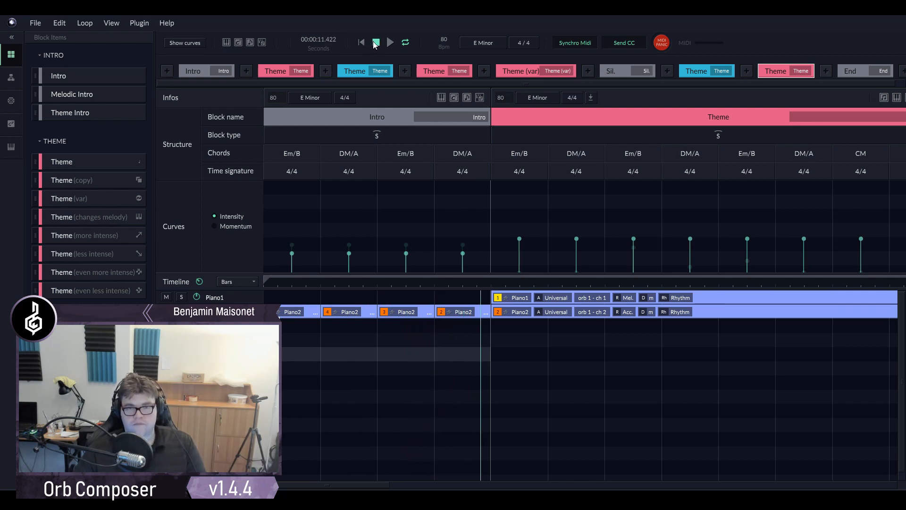
{"action": "left_click", "coordinate": [375, 43]}
- Inspect the rhythm pattern of the Piano2 clip in the first Theme block
{"action": "left_click_drag", "start_coordinate": [373, 487], "coordinate": [403, 486]}
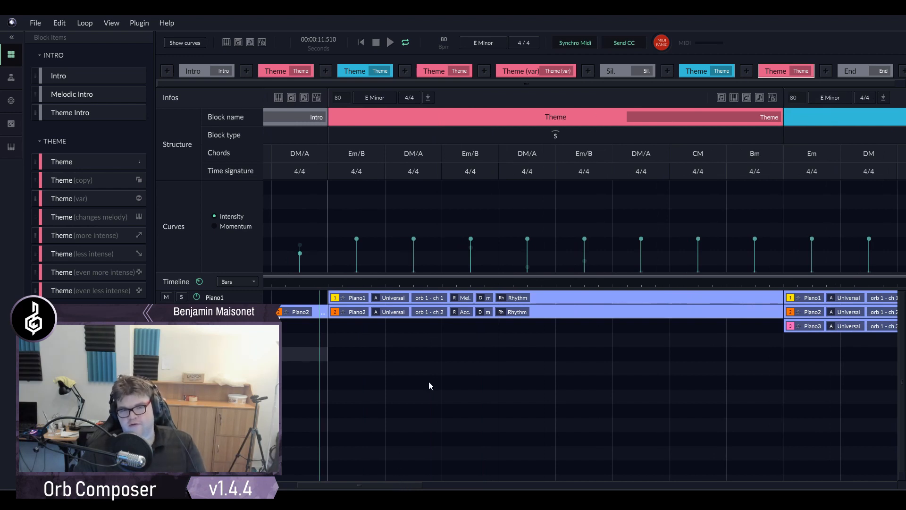
{"action": "double_click", "coordinate": [546, 312]}
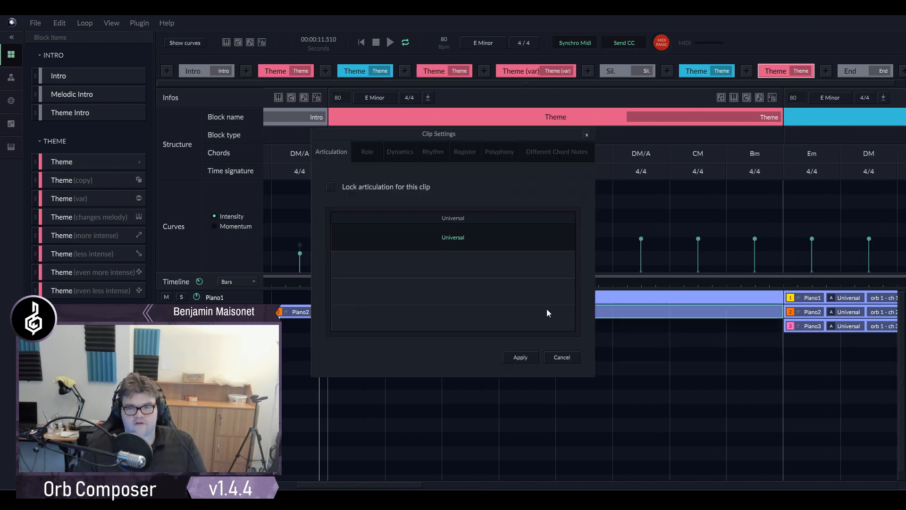
{"action": "left_click", "coordinate": [428, 151]}
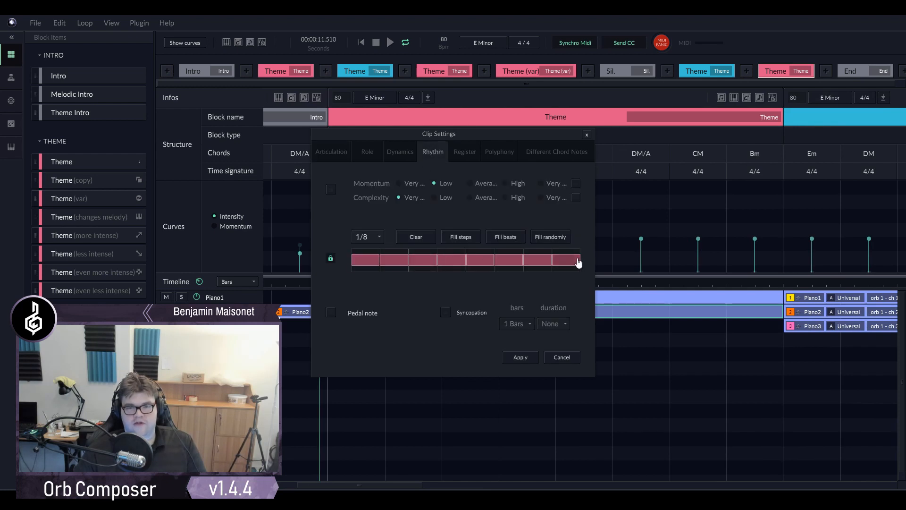
{"action": "left_click", "coordinate": [563, 357]}
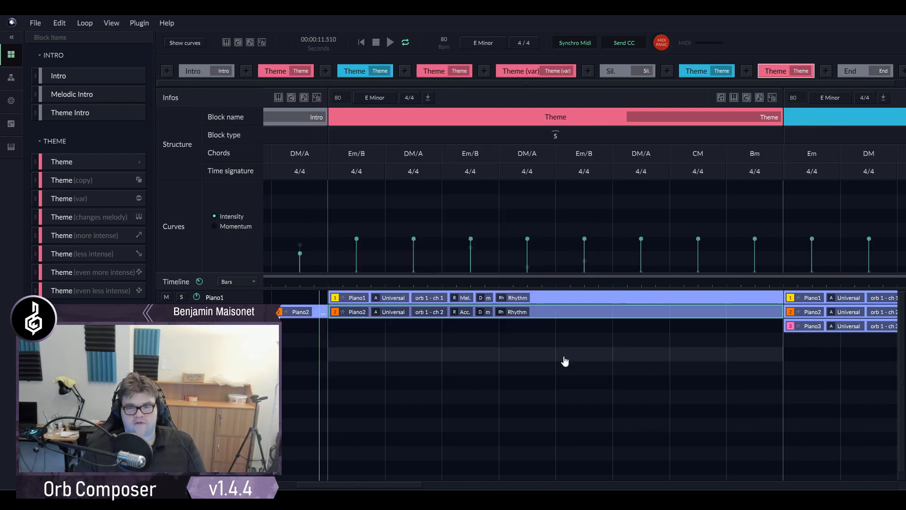
- Inspect the rhythm, dynamics and register settings of the Piano1 clip in the first Theme block
{"action": "double_click", "coordinate": [544, 296]}
{"action": "left_click", "coordinate": [431, 151]}
{"action": "left_click", "coordinate": [399, 152]}
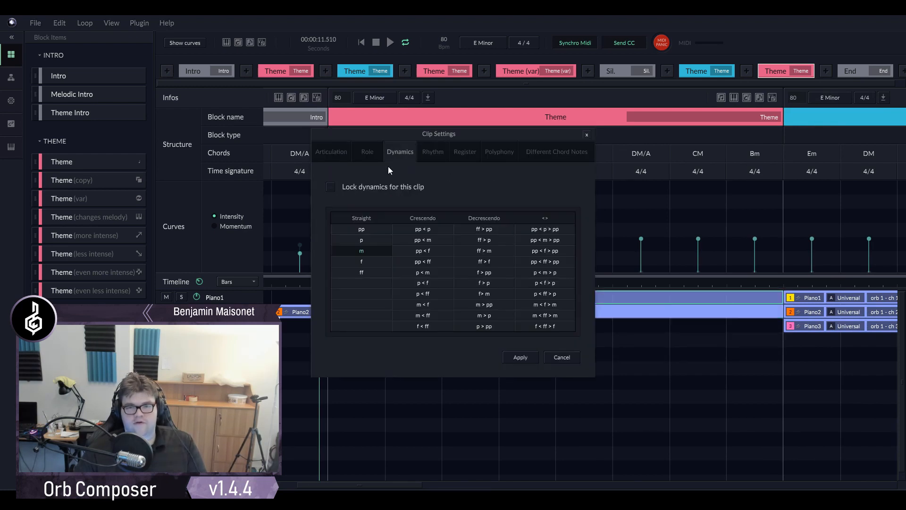
{"action": "left_click", "coordinate": [430, 158]}
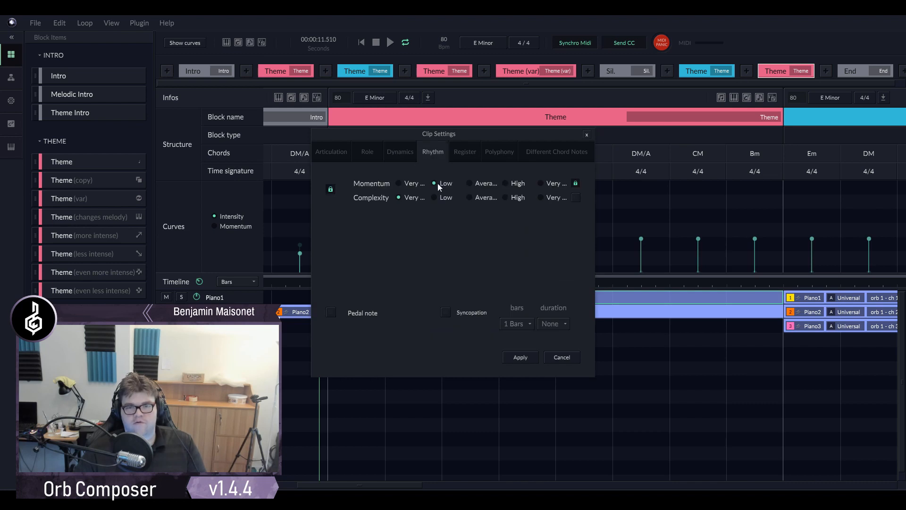
{"action": "left_click", "coordinate": [399, 153]}
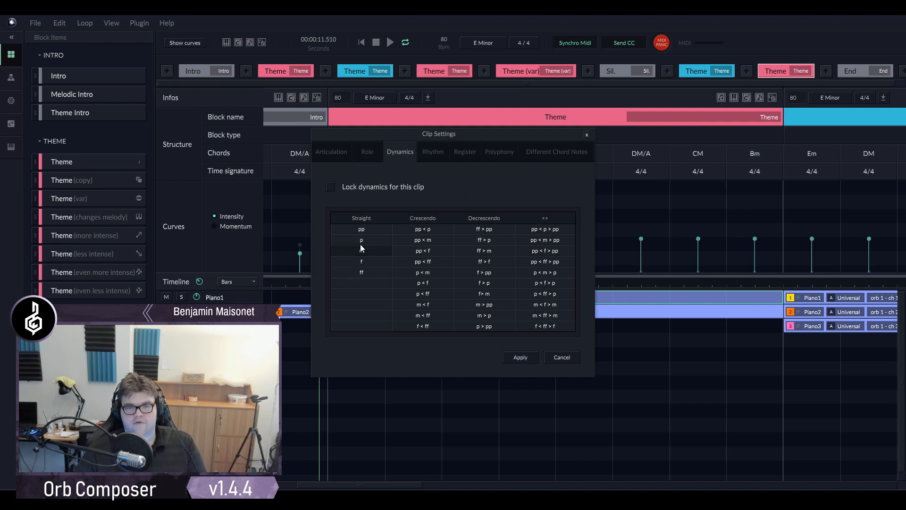
{"action": "left_click", "coordinate": [455, 156]}
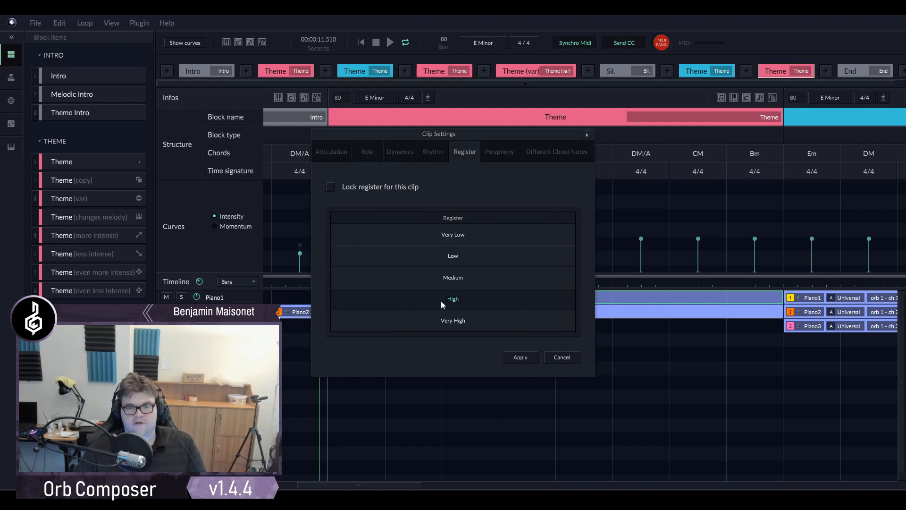
{"action": "left_click", "coordinate": [561, 357]}
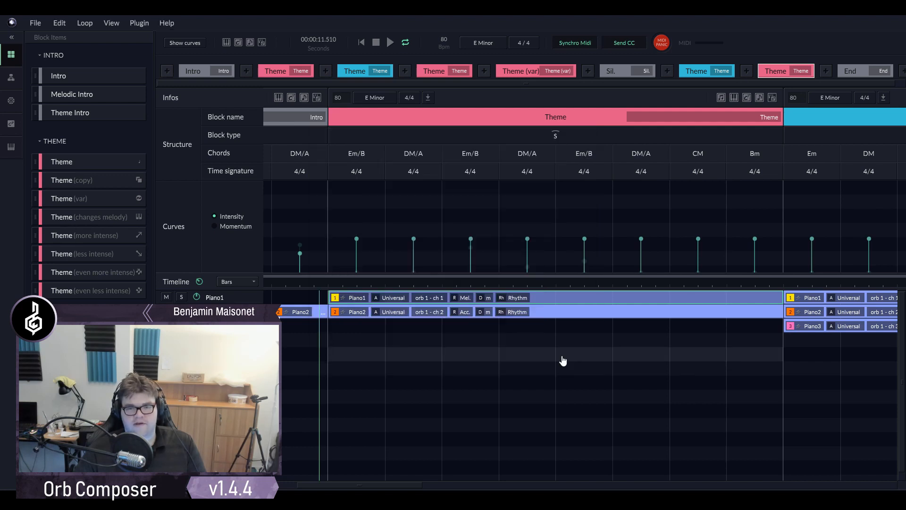
- Listen through the first Theme block, following the playhead along its Piano1 and Piano2 clips
{"action": "scroll", "coordinate": [378, 486], "scroll_direction": "right", "scroll_amount": 4}
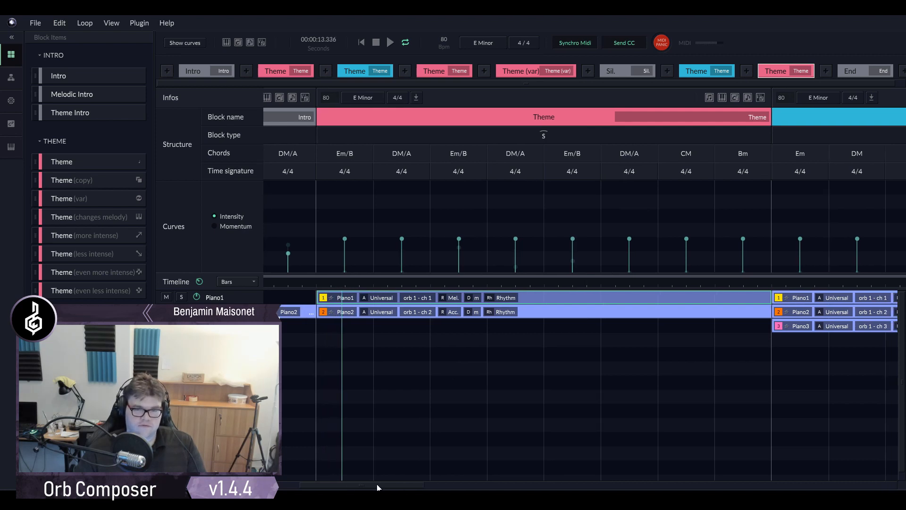
{"action": "scroll", "coordinate": [391, 479], "scroll_direction": "right", "scroll_amount": 1}
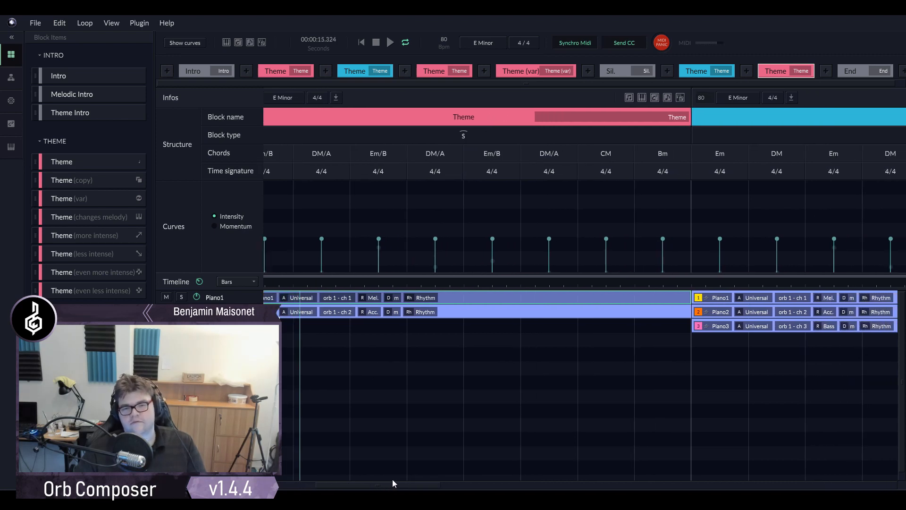
{"action": "scroll", "coordinate": [392, 477], "scroll_direction": "right", "scroll_amount": 1}
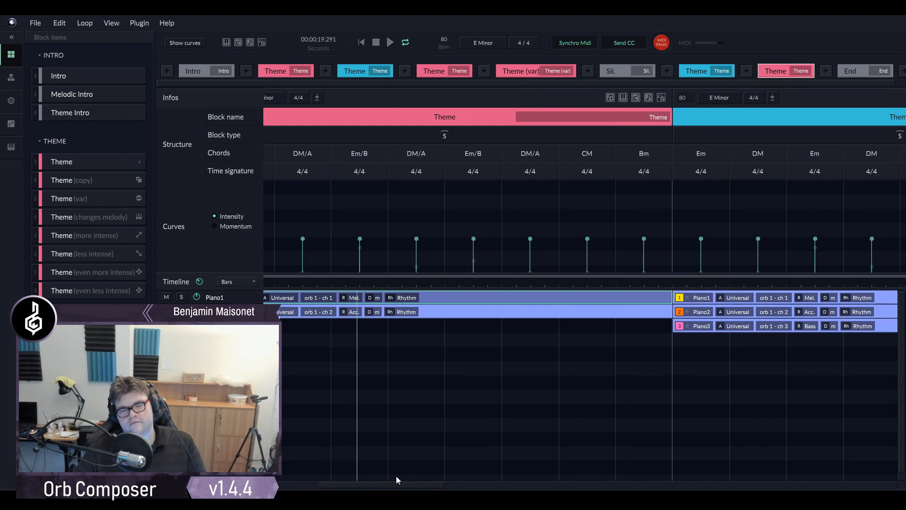
{"action": "scroll", "coordinate": [396, 479], "scroll_direction": "right", "scroll_amount": 1}
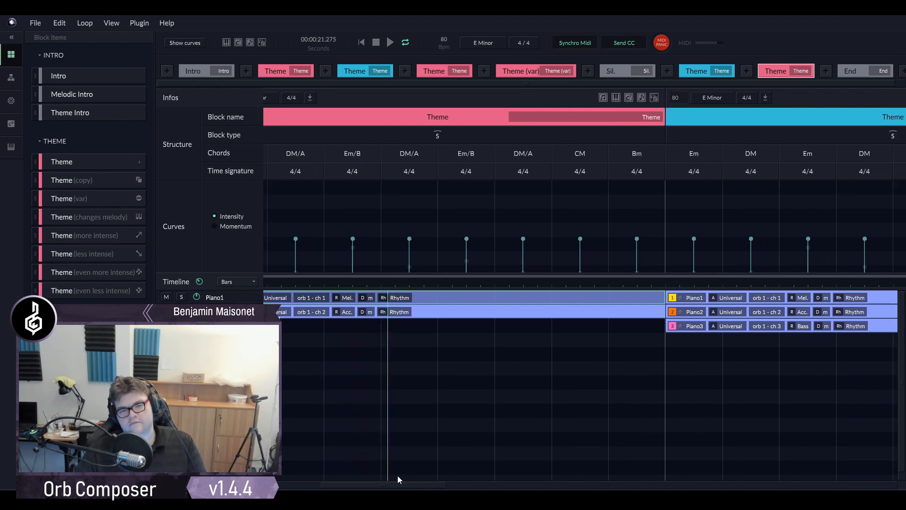
{"action": "scroll", "coordinate": [384, 426], "scroll_direction": "down", "scroll_amount": 3}
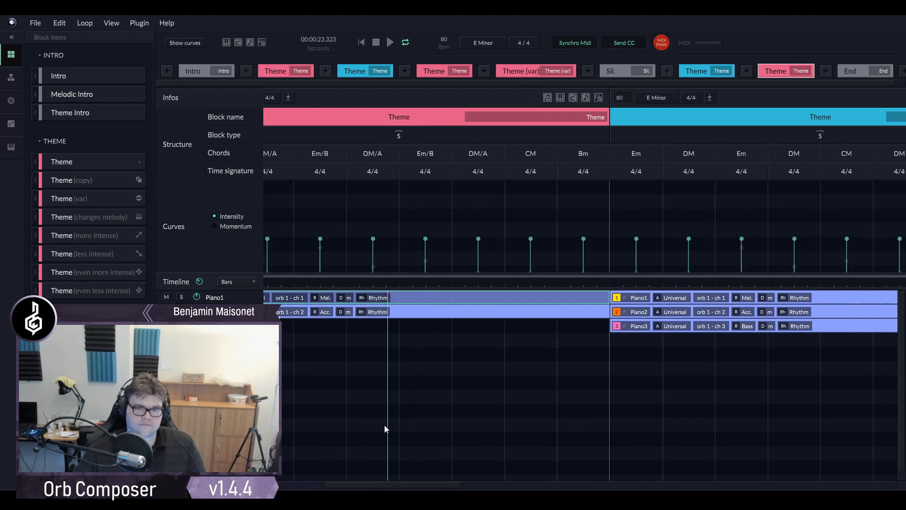
{"action": "left_click_drag", "start_coordinate": [379, 484], "coordinate": [307, 474]}
{"action": "scroll", "coordinate": [343, 426], "scroll_direction": "down", "scroll_amount": 2}
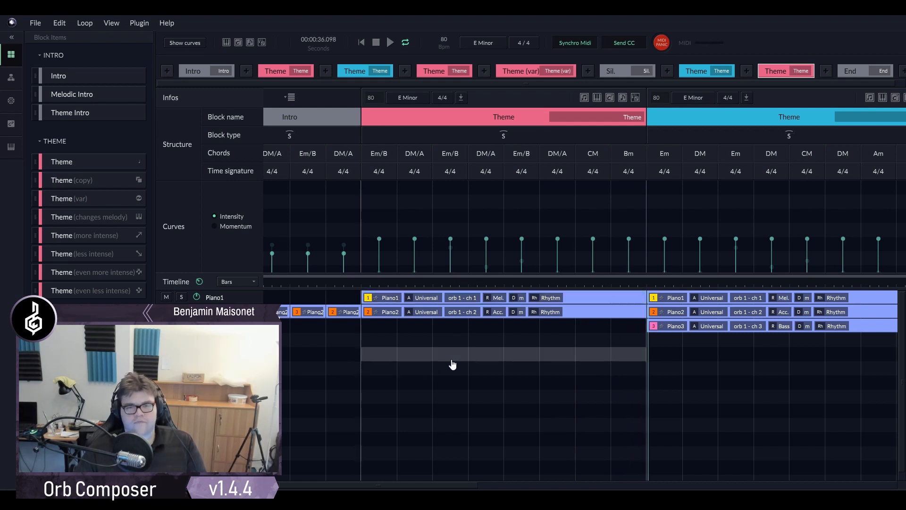
- Recreate the Piano2 clip of the first Theme block and play from just before the block's start
{"action": "right_click", "coordinate": [575, 311]}
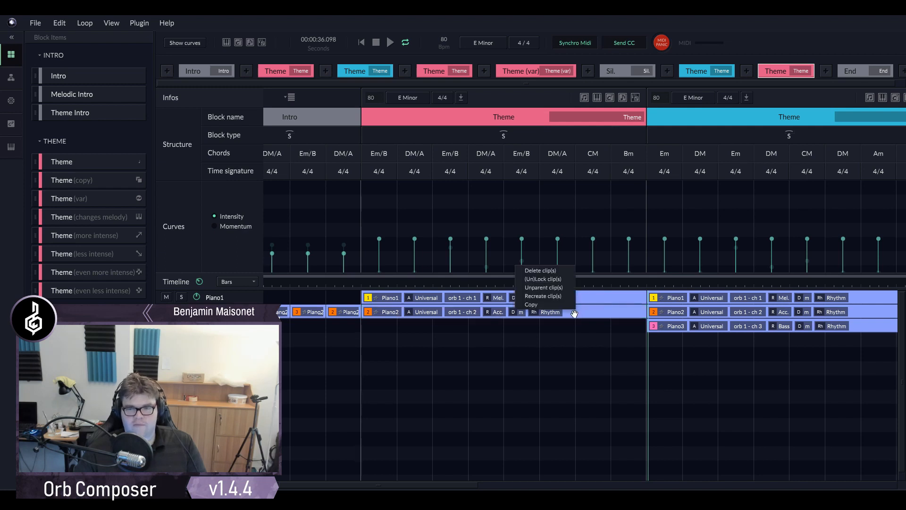
{"action": "left_click", "coordinate": [543, 295]}
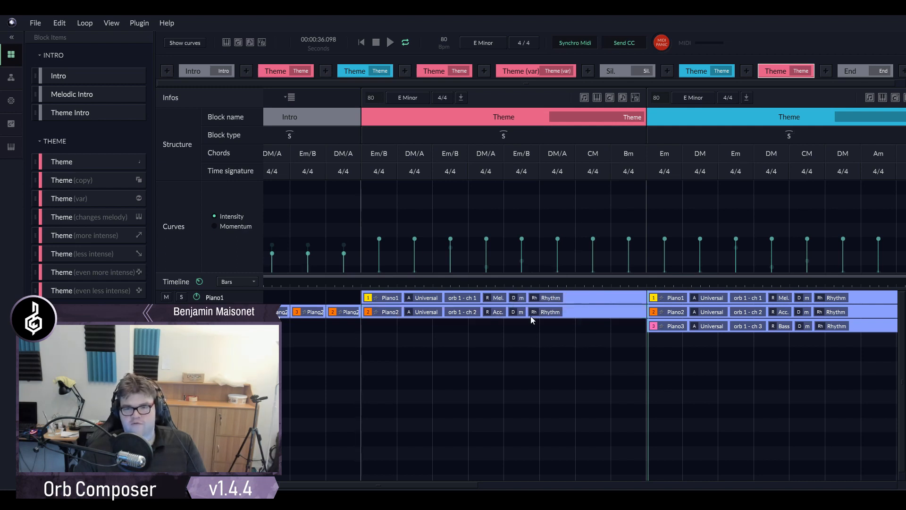
{"action": "left_click", "coordinate": [356, 285]}
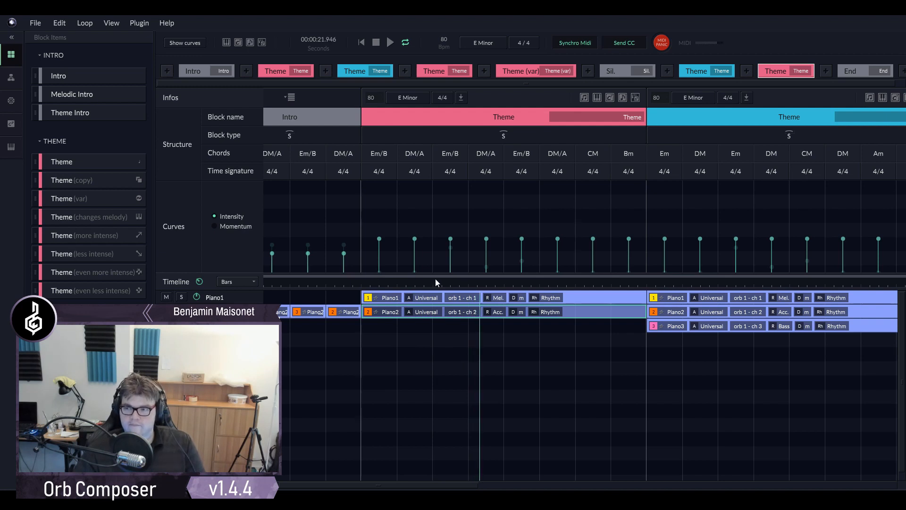
- Follow playback through the blue Theme block and look over the clips of the Bb Minor Theme and Theme (var) blocks
{"action": "left_click_drag", "start_coordinate": [430, 485], "coordinate": [486, 489]}
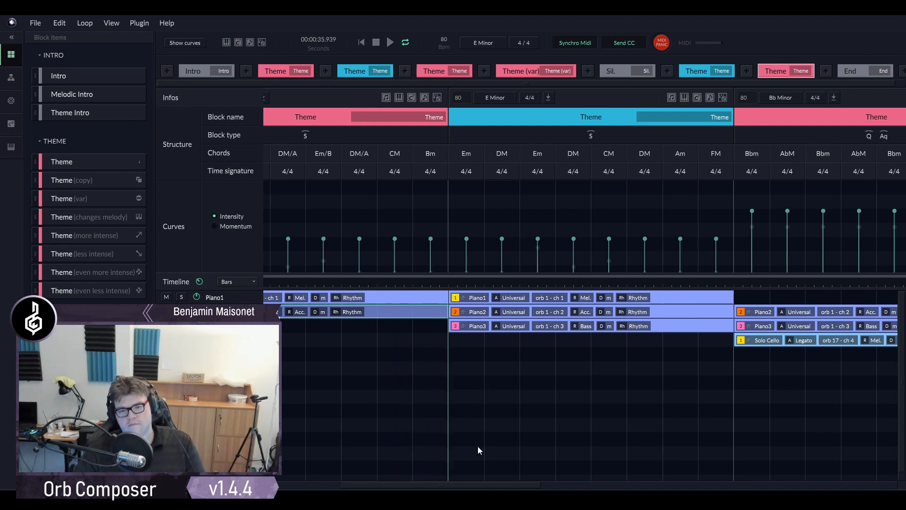
{"action": "left_click_drag", "start_coordinate": [448, 486], "coordinate": [488, 485]}
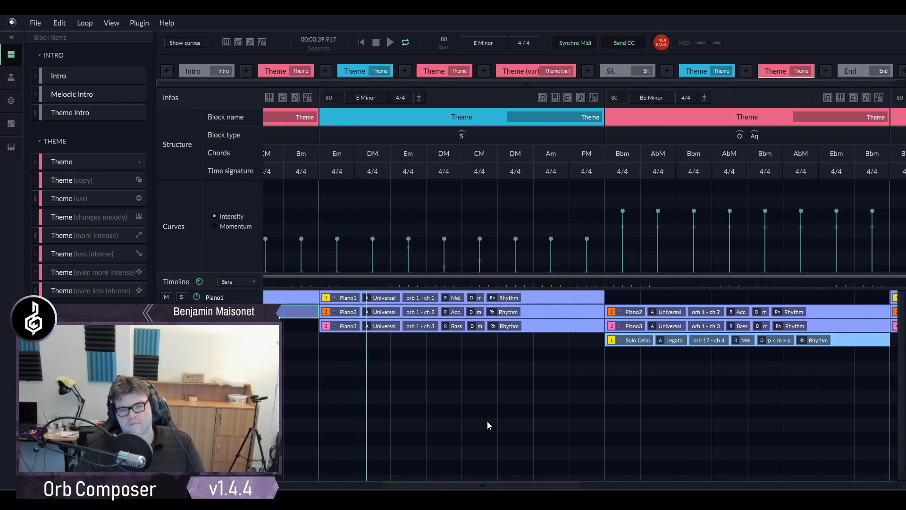
{"action": "scroll", "coordinate": [484, 481], "scroll_direction": "right", "scroll_amount": 3}
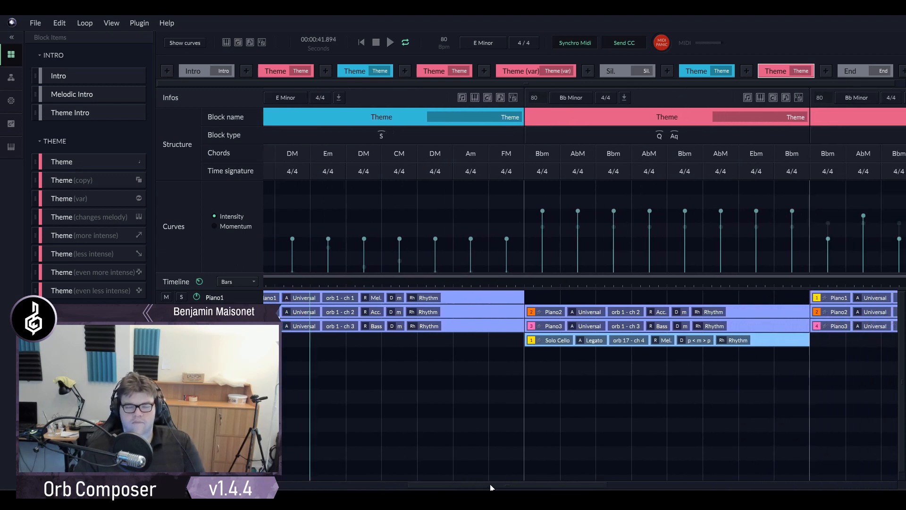
{"action": "scroll", "coordinate": [485, 482], "scroll_direction": "left", "scroll_amount": 1}
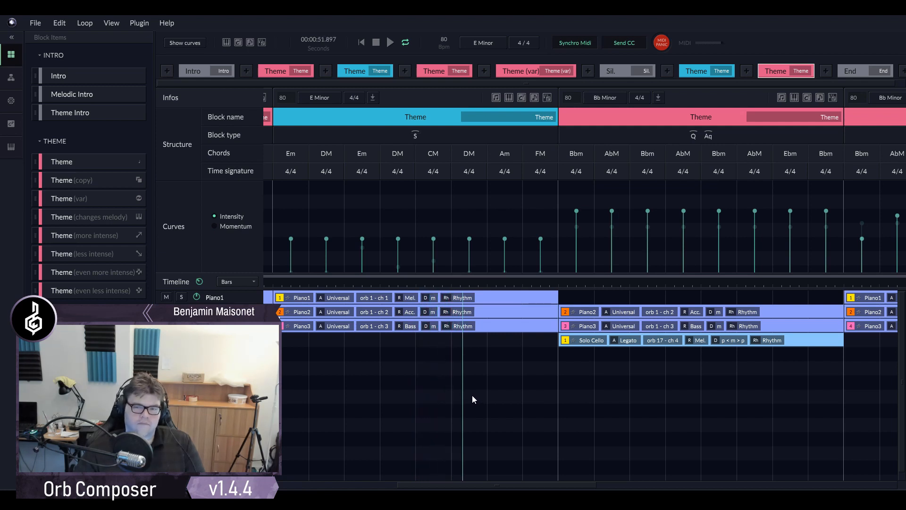
{"action": "left_click_drag", "start_coordinate": [508, 480], "coordinate": [562, 477]}
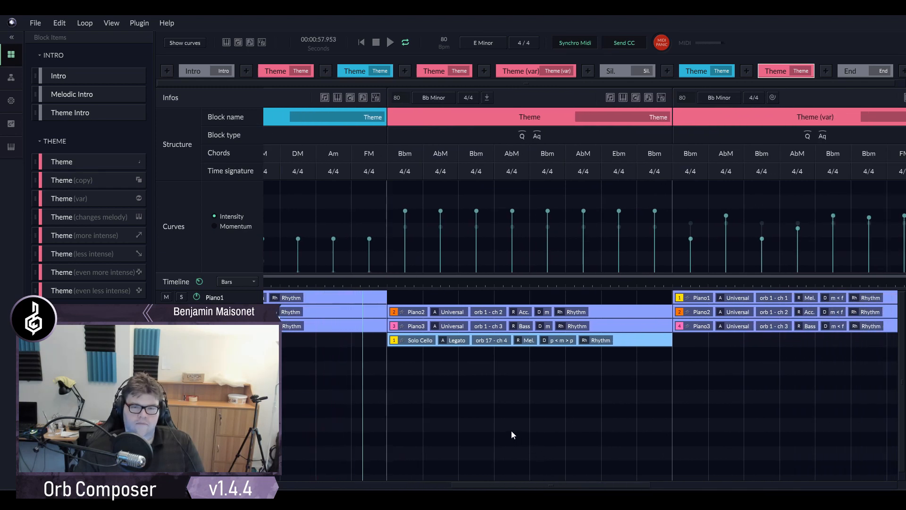
{"action": "scroll", "coordinate": [400, 423], "scroll_direction": "down", "scroll_amount": 3}
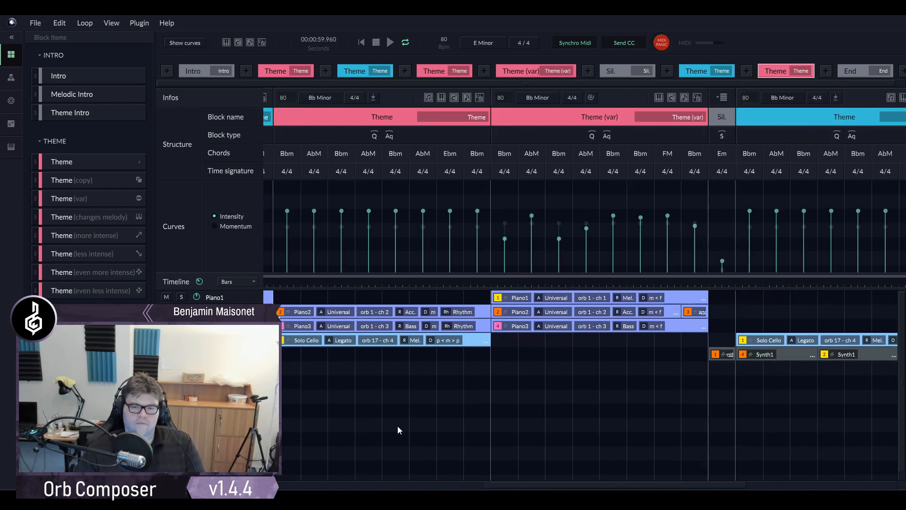
{"action": "left_click_drag", "start_coordinate": [504, 485], "coordinate": [413, 468]}
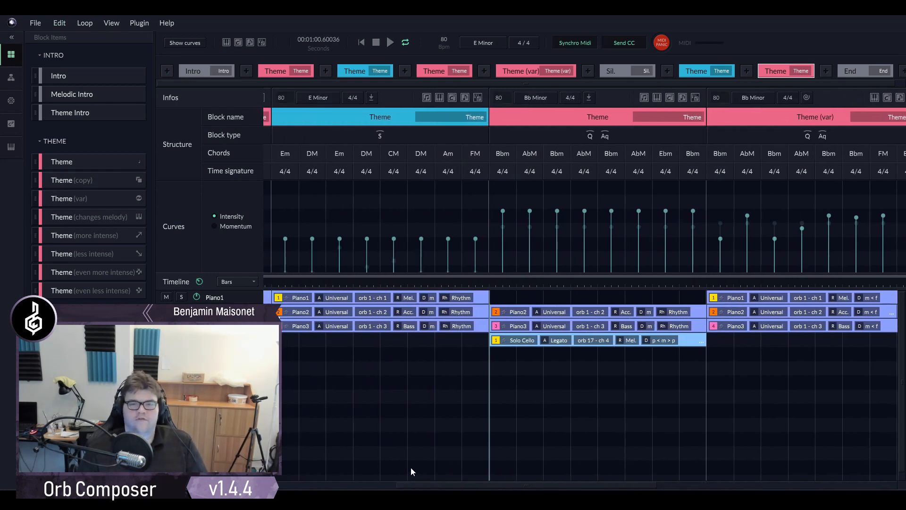
- Play from the final bars of the E Minor Theme block and listen through the Bb Minor Theme into Theme (var)
{"action": "left_click", "coordinate": [410, 285]}
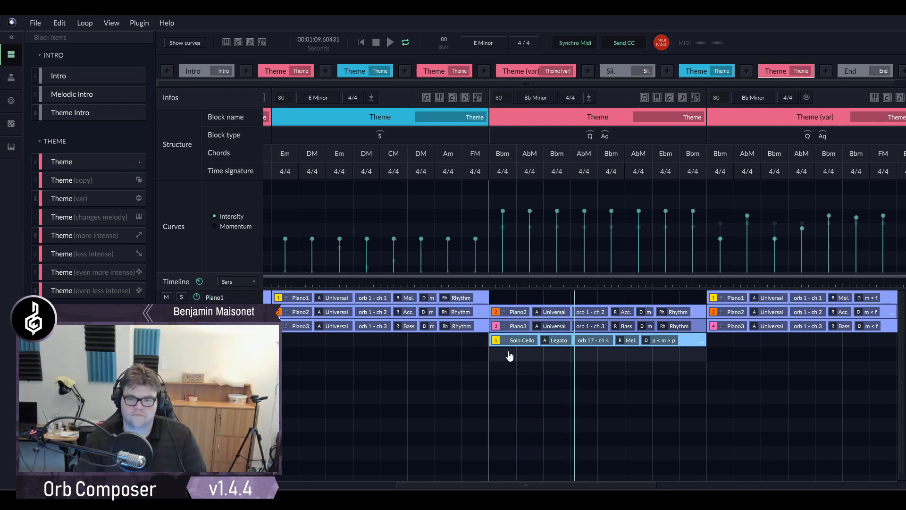
{"action": "left_click_drag", "start_coordinate": [553, 485], "coordinate": [618, 486]}
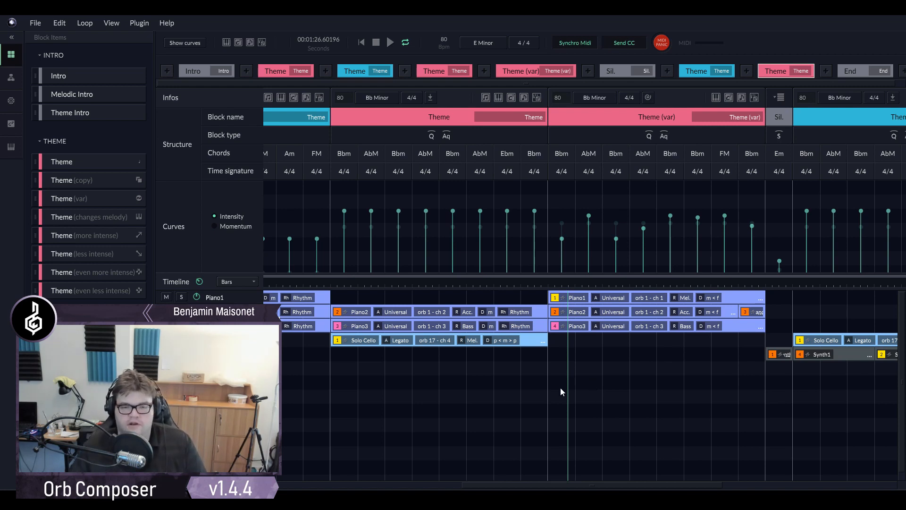
{"action": "left_click_drag", "start_coordinate": [542, 485], "coordinate": [509, 488]}
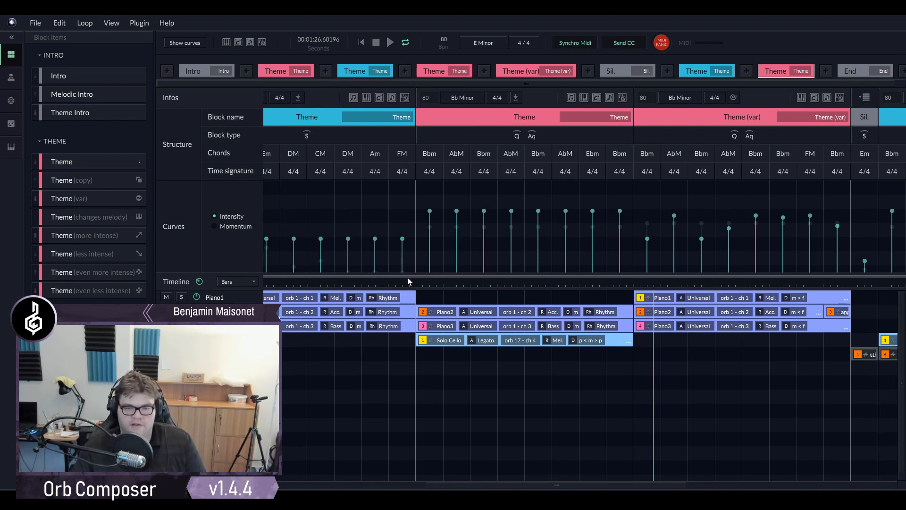
- Replay from the later bars of the E Minor Theme block and listen on to the end of the second blue Theme block
{"action": "left_click", "coordinate": [389, 285]}
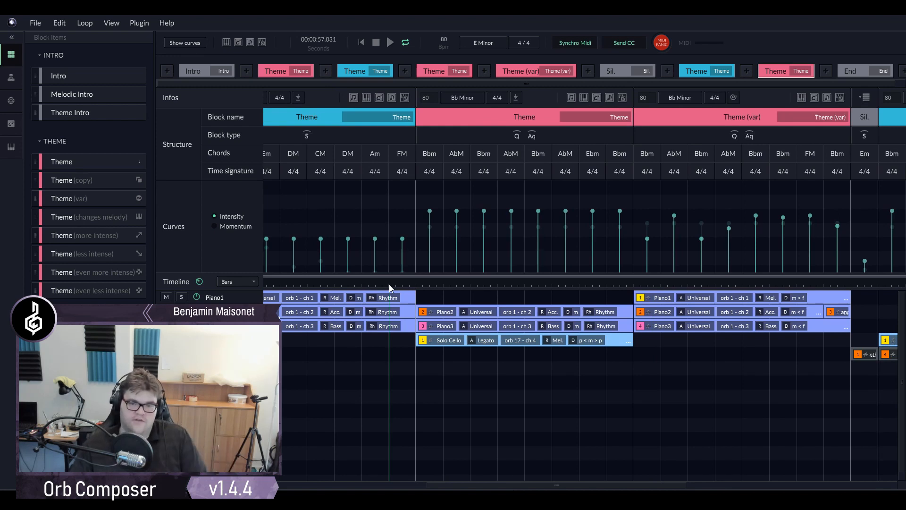
{"action": "left_click", "coordinate": [341, 285]}
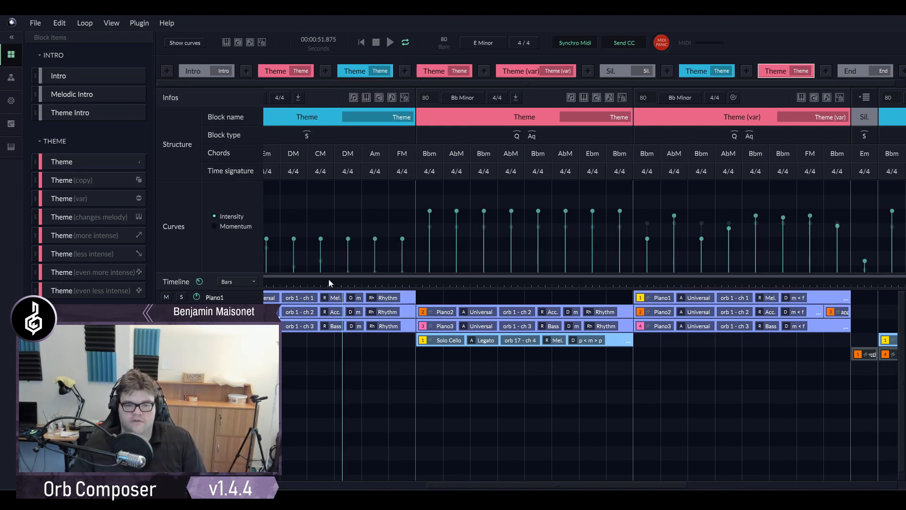
{"action": "left_click", "coordinate": [324, 284]}
{"action": "left_click", "coordinate": [327, 286]}
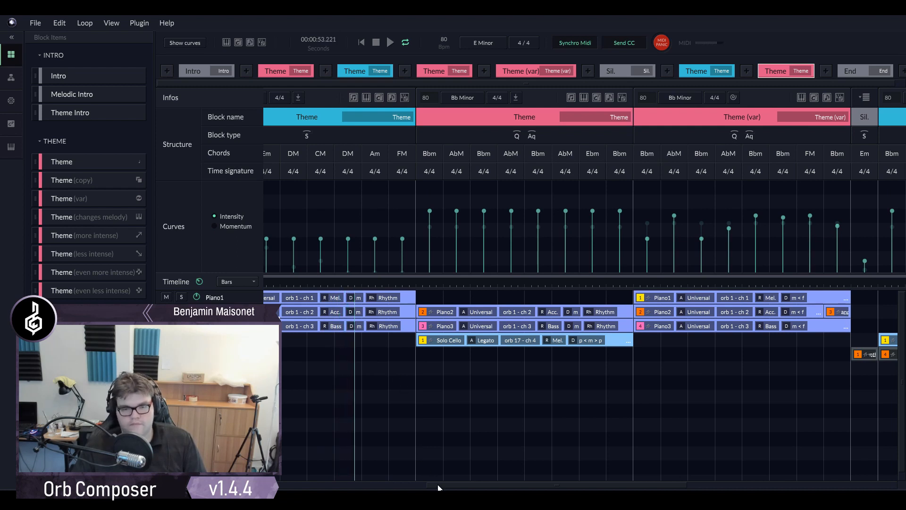
{"action": "left_click_drag", "start_coordinate": [439, 486], "coordinate": [402, 485]}
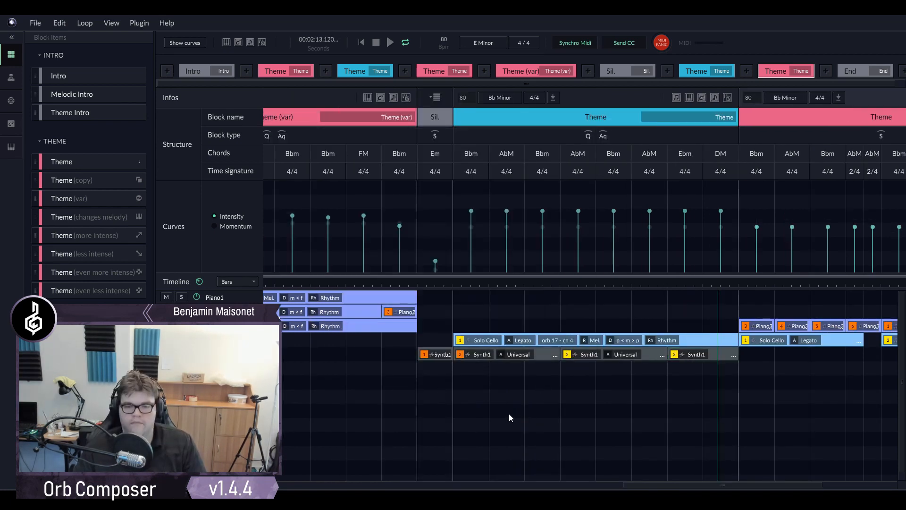
- Move the playhead to the end of Theme (var) and recreate the Synth1 clip in the Sil. block
{"action": "left_click", "coordinate": [412, 281]}
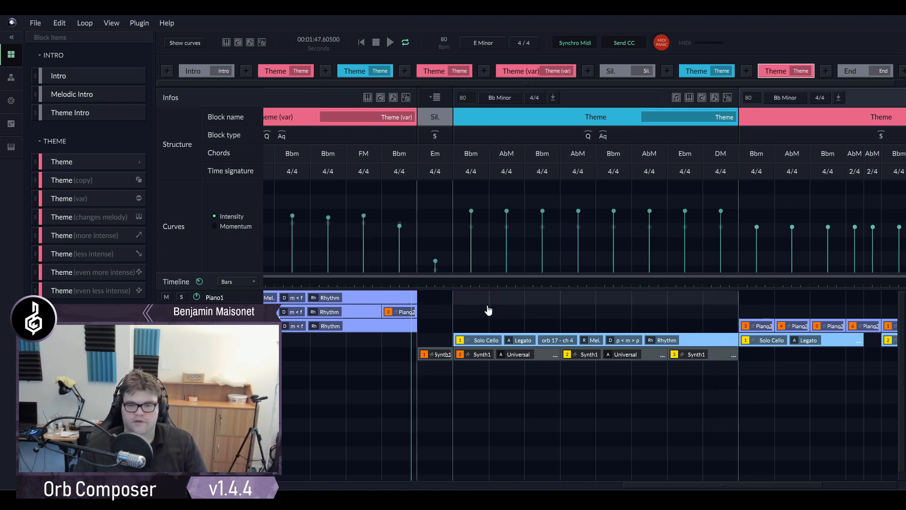
{"action": "left_click", "coordinate": [442, 350]}
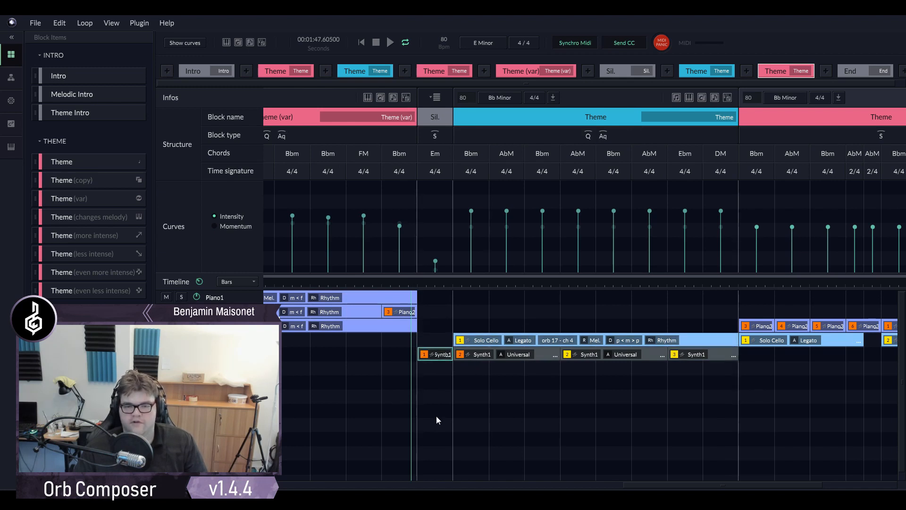
{"action": "key", "text": "Delete"}
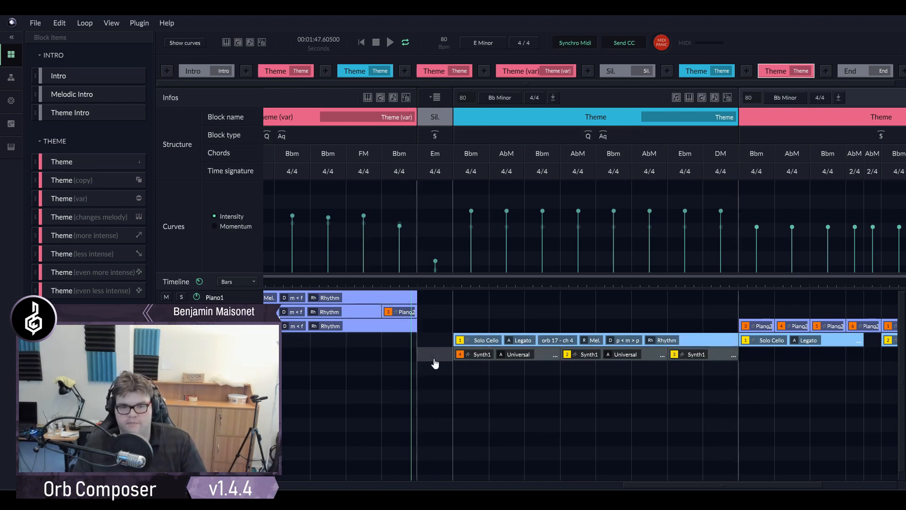
{"action": "left_click", "coordinate": [433, 359]}
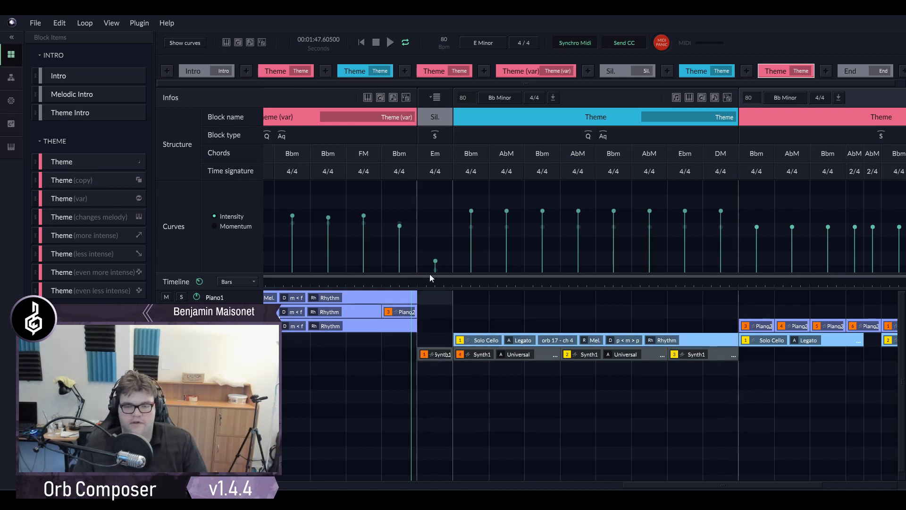
{"action": "double_click", "coordinate": [429, 354]}
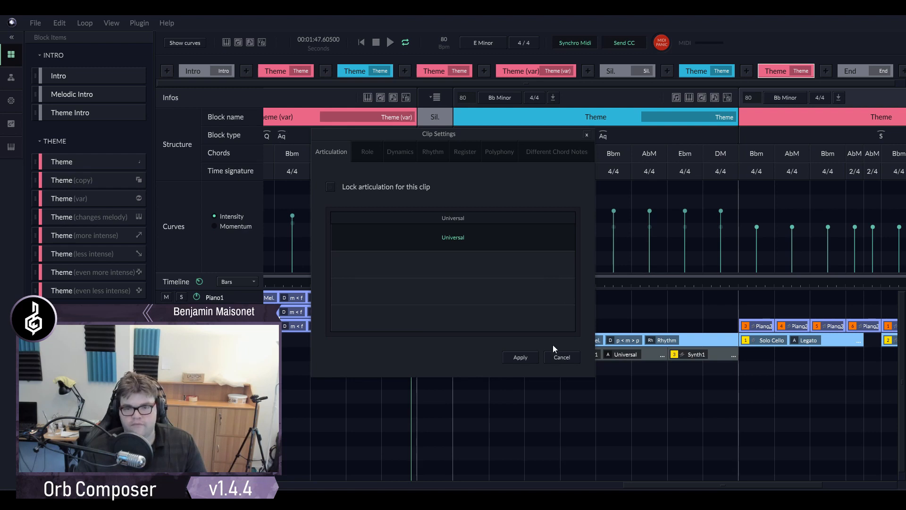
{"action": "left_click", "coordinate": [562, 357]}
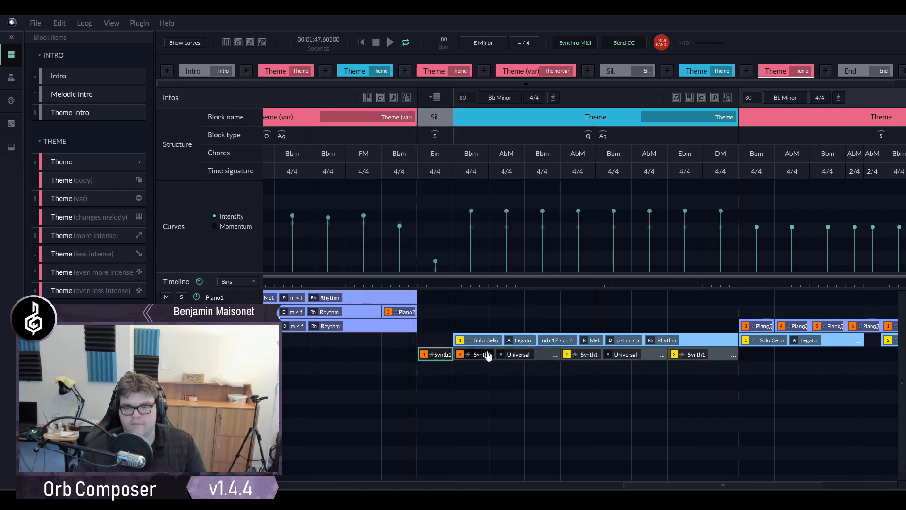
{"action": "double_click", "coordinate": [428, 349]}
{"action": "left_click", "coordinate": [557, 358]}
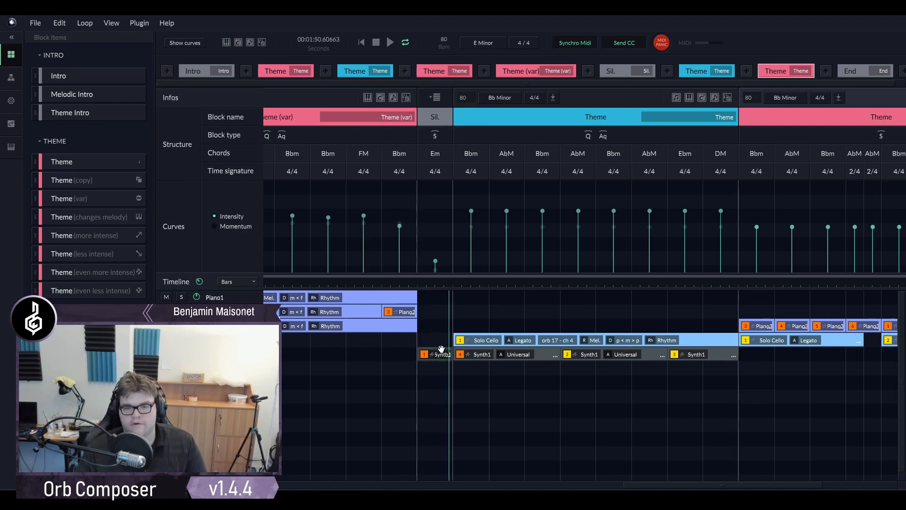
- Lock a pedal note of A# and a Low register for the Synth1 clip in the Sil. block
{"action": "double_click", "coordinate": [441, 350]}
{"action": "left_click", "coordinate": [432, 152]}
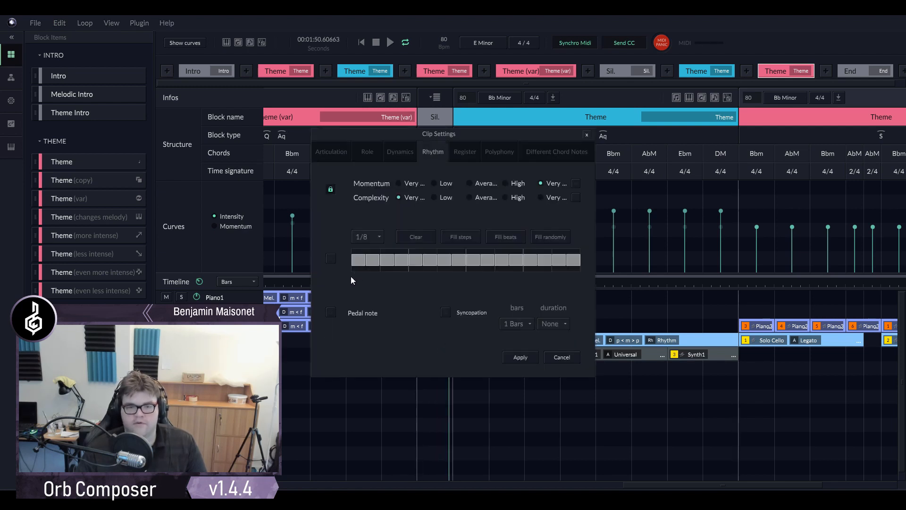
{"action": "left_click", "coordinate": [332, 313]}
{"action": "left_click", "coordinate": [399, 311]}
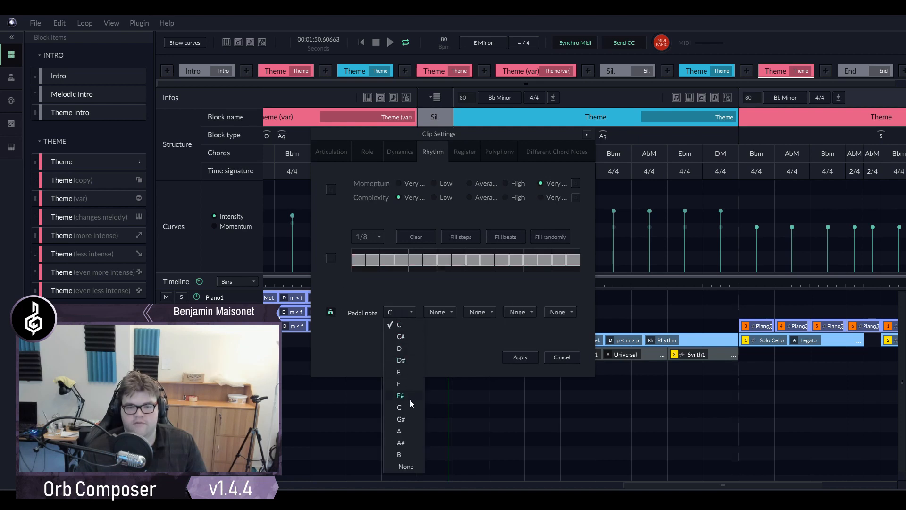
{"action": "left_click", "coordinate": [401, 443]}
{"action": "left_click", "coordinate": [465, 151]}
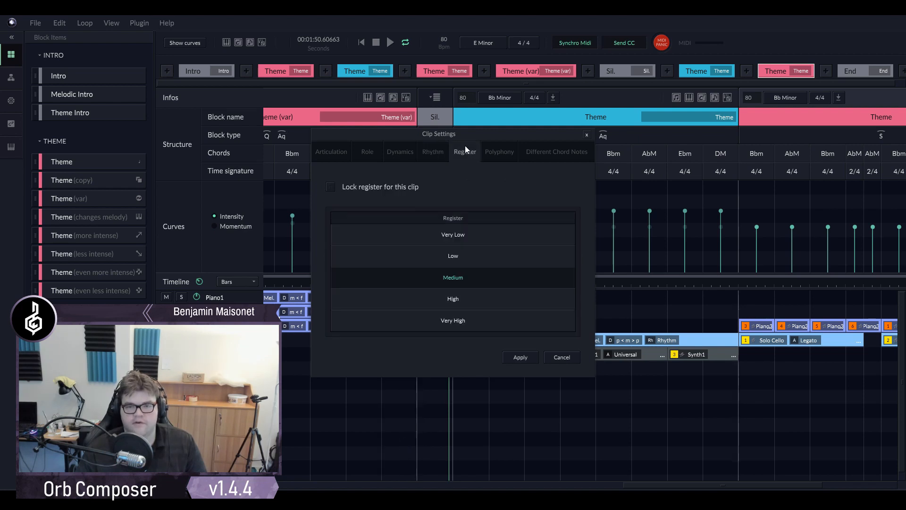
{"action": "left_click", "coordinate": [435, 256]}
{"action": "left_click", "coordinate": [519, 358]}
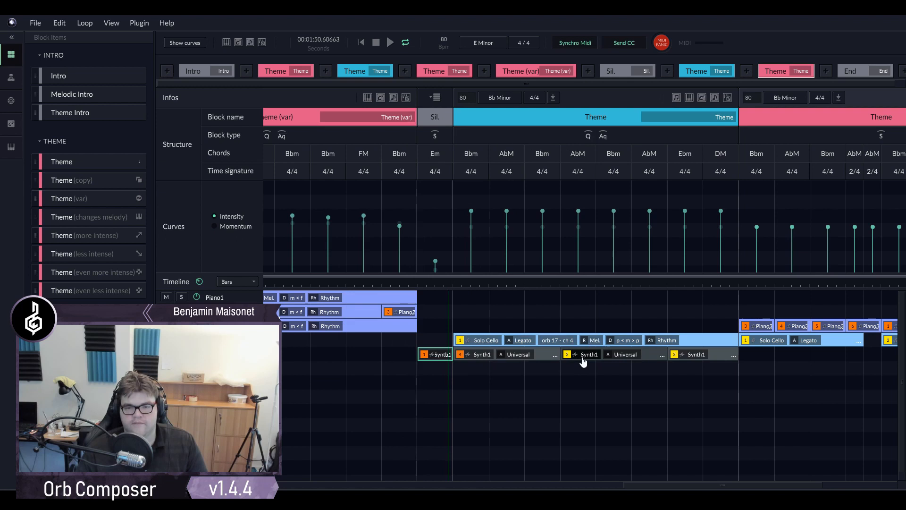
- Lock a pedal note of A# for the first Synth1 clip in the blue Bb Minor Theme block
{"action": "double_click", "coordinate": [546, 351]}
{"action": "left_click", "coordinate": [433, 152]}
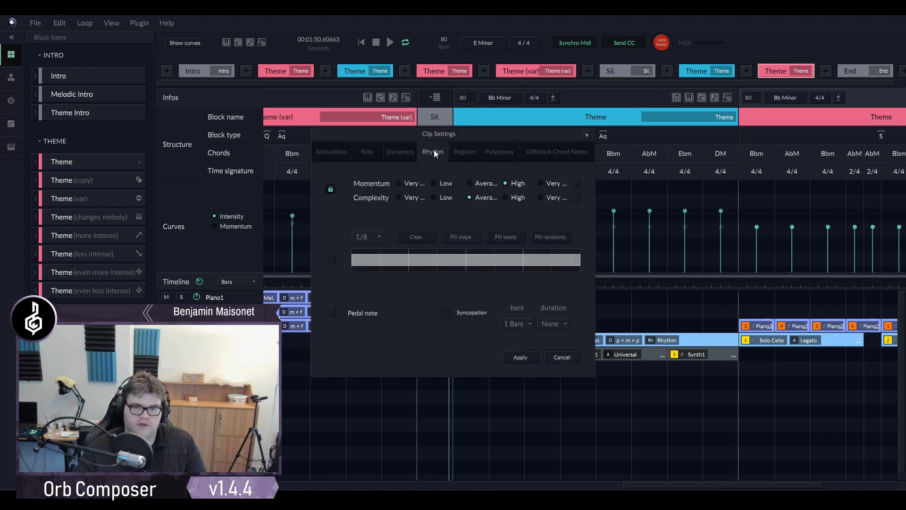
{"action": "left_click", "coordinate": [333, 313]}
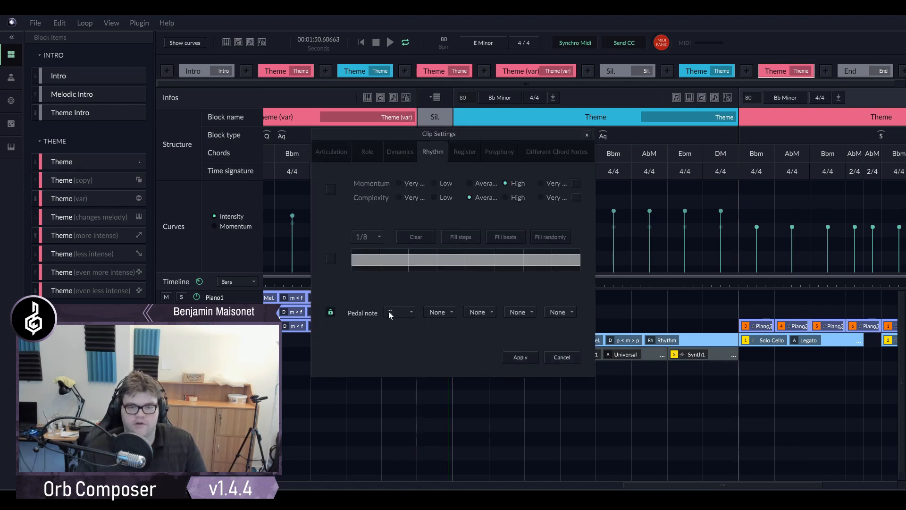
{"action": "left_click", "coordinate": [390, 311]}
{"action": "left_click", "coordinate": [401, 442]}
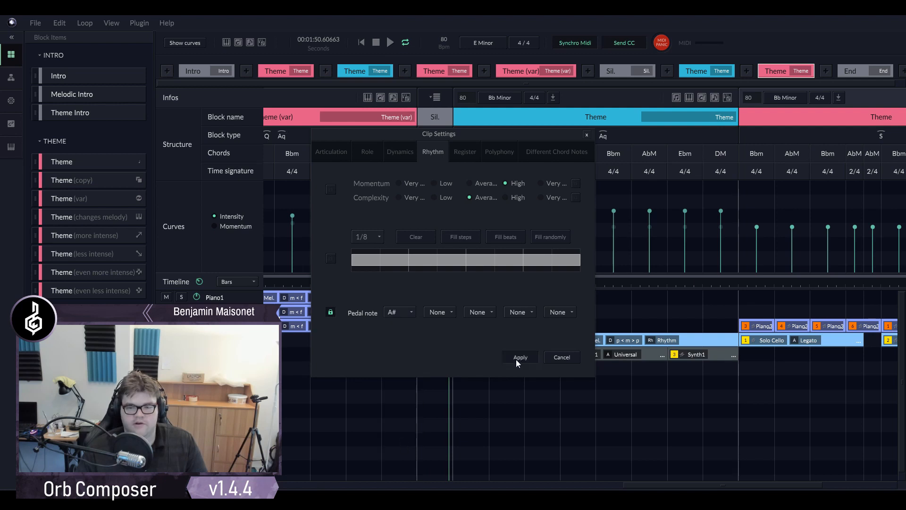
{"action": "left_click", "coordinate": [520, 357]}
- Delete the second and third Synth1 clips of the blue Bb Minor Theme block and extend the first clip across the whole block
{"action": "left_click_drag", "start_coordinate": [650, 355], "coordinate": [707, 353]}
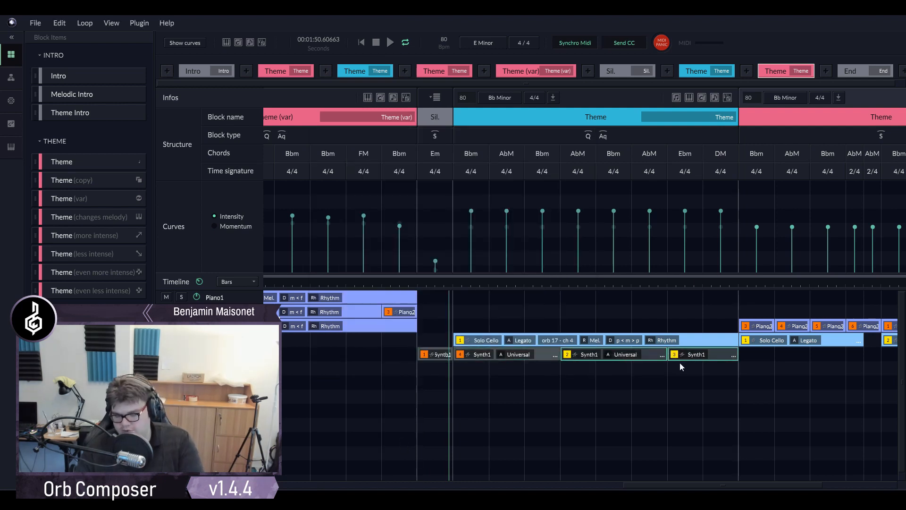
{"action": "key", "text": "Delete"}
{"action": "left_click_drag", "start_coordinate": [559, 351], "coordinate": [738, 351]}
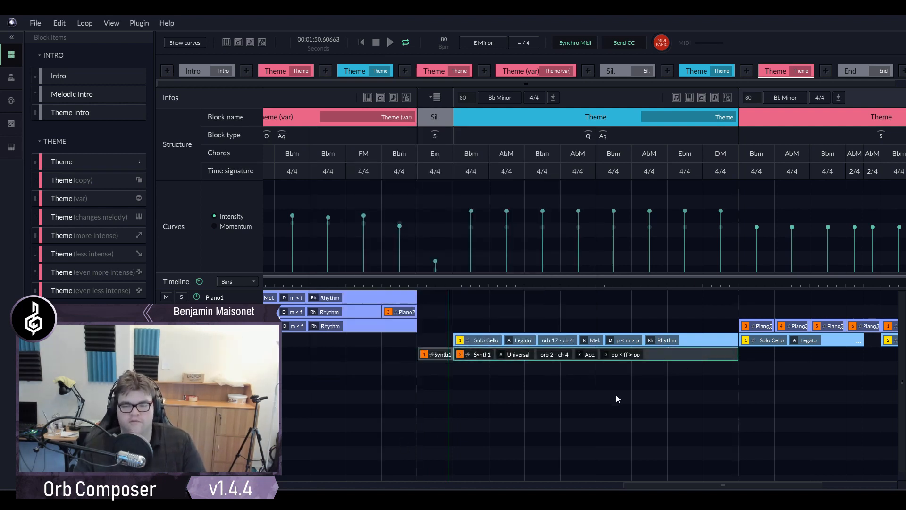
- Play from the start of the Sil. block and inspect the dynamics settings of its Synth1 clip
{"action": "left_click", "coordinate": [423, 285]}
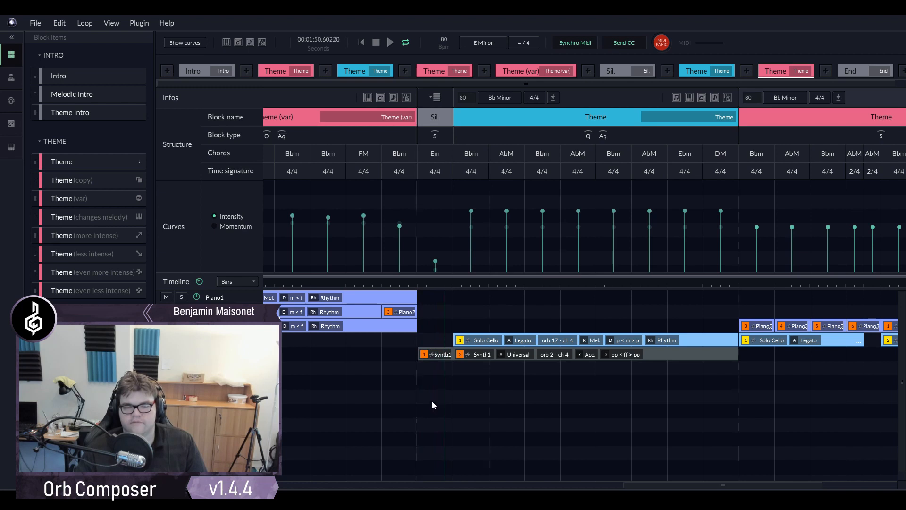
{"action": "double_click", "coordinate": [437, 351]}
{"action": "left_click", "coordinate": [396, 155]}
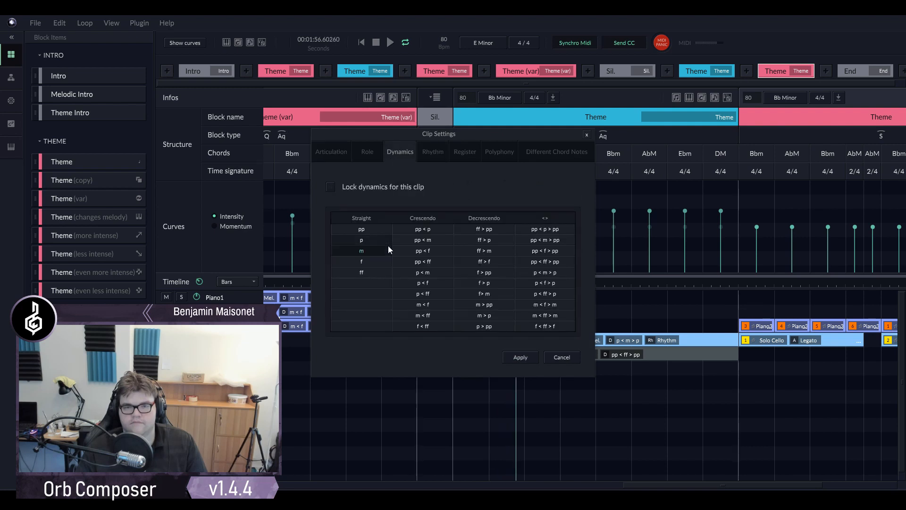
{"action": "left_click", "coordinate": [520, 357]}
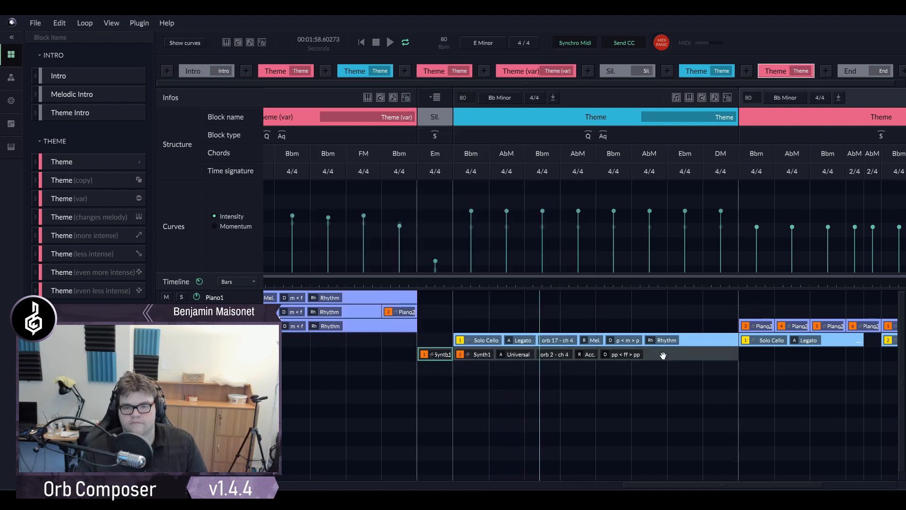
- Listen through the blue Bb Minor Theme block, then replay the last pink Theme block from its start and examine its clips
{"action": "left_click_drag", "start_coordinate": [638, 485], "coordinate": [689, 480]}
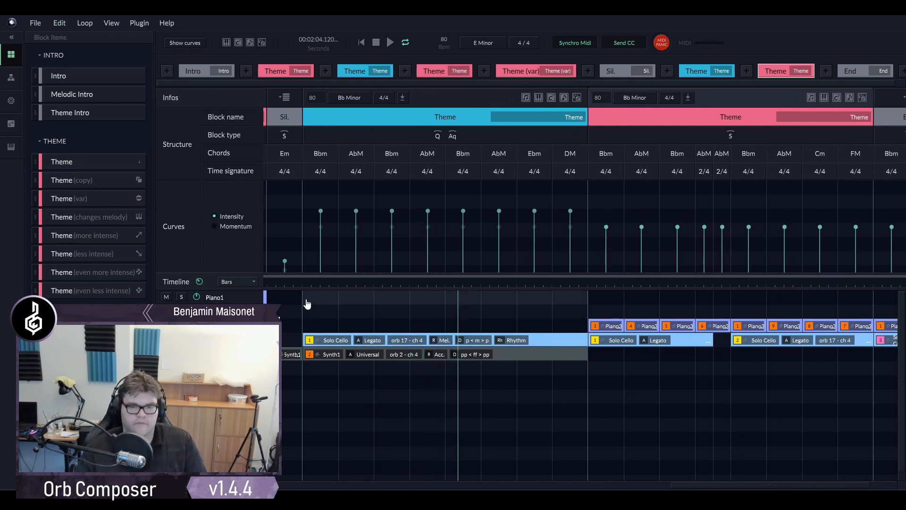
{"action": "key", "text": "space"}
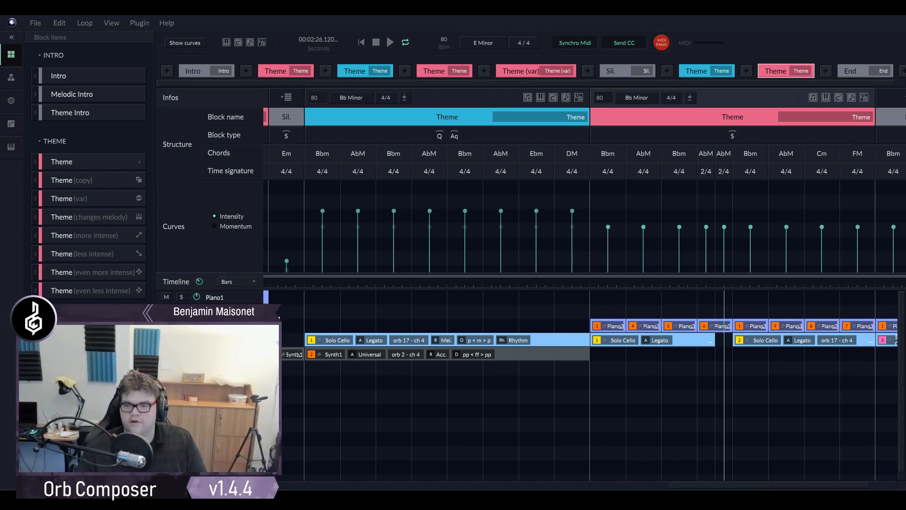
{"action": "left_click", "coordinate": [588, 284]}
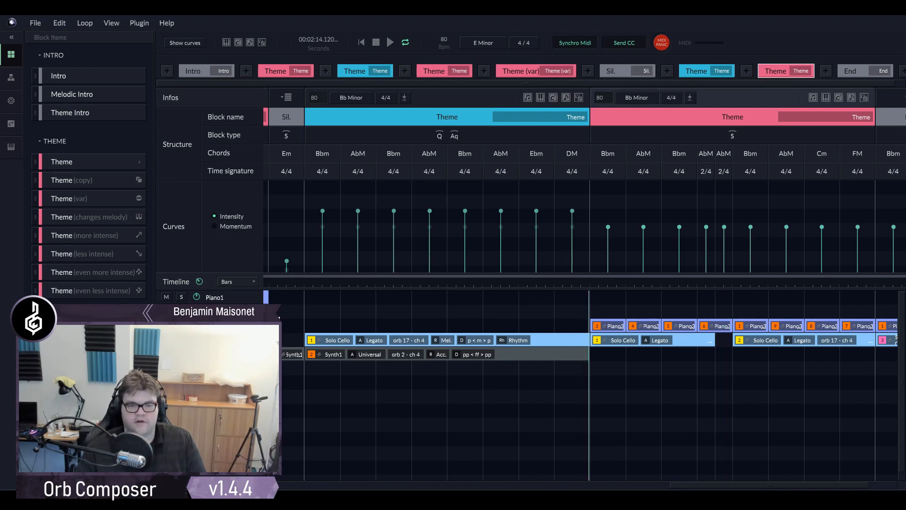
{"action": "left_click_drag", "start_coordinate": [667, 485], "coordinate": [705, 485]}
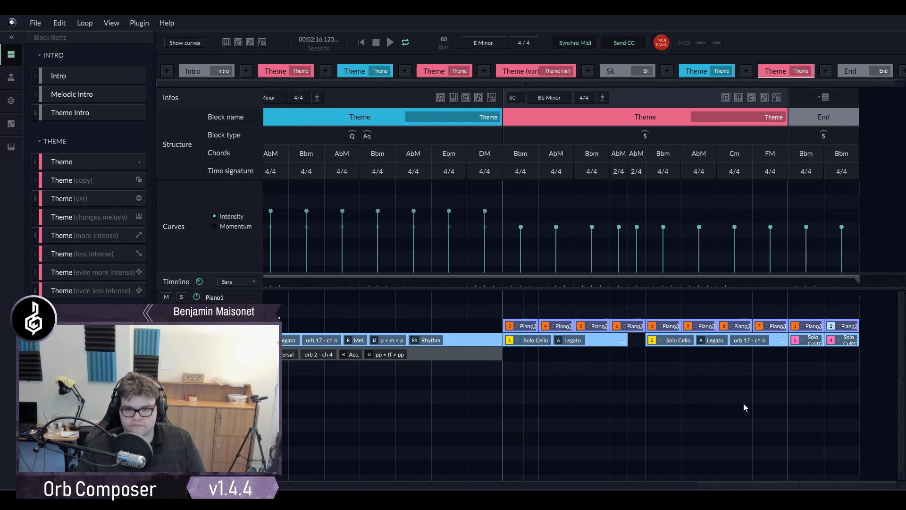
{"action": "scroll", "coordinate": [741, 404], "scroll_direction": "up", "scroll_amount": 4}
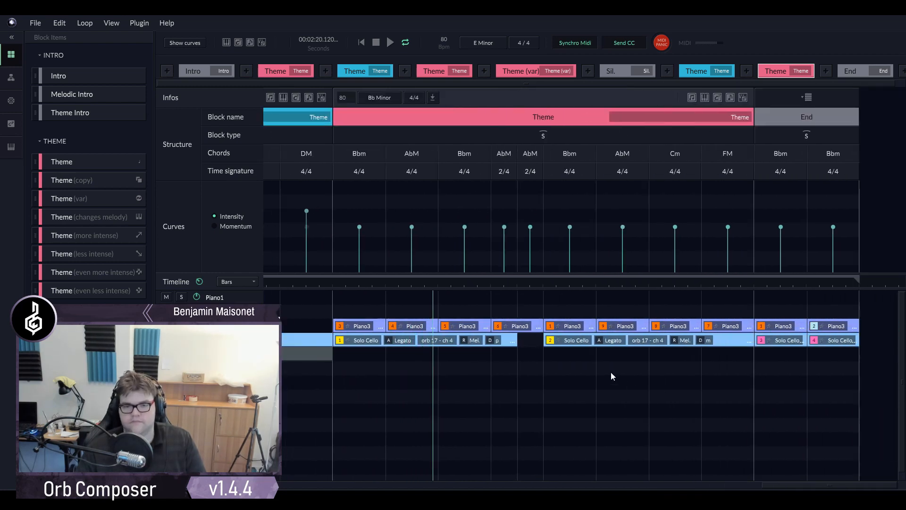
- Lock the dynamics at p for the fourth Piano3 clip in the last Theme block
{"action": "left_click", "coordinate": [536, 326]}
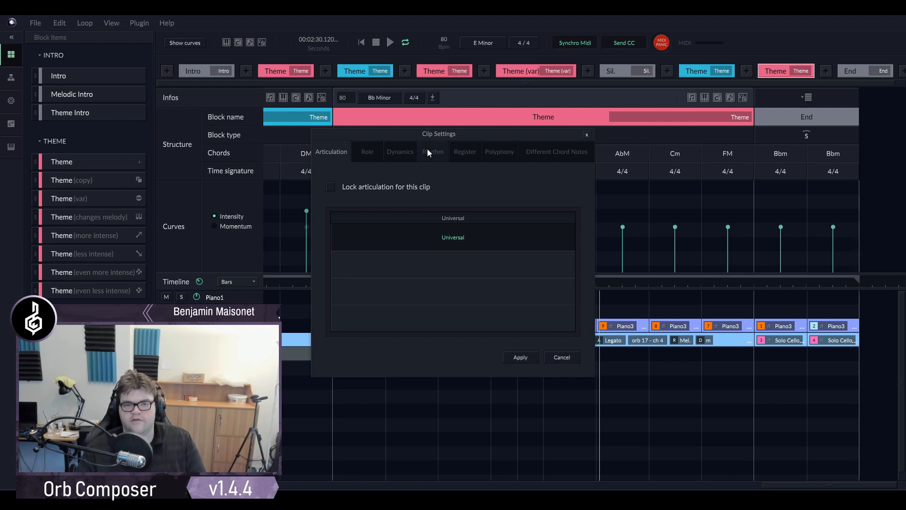
{"action": "left_click", "coordinate": [428, 151]}
{"action": "left_click", "coordinate": [401, 150]}
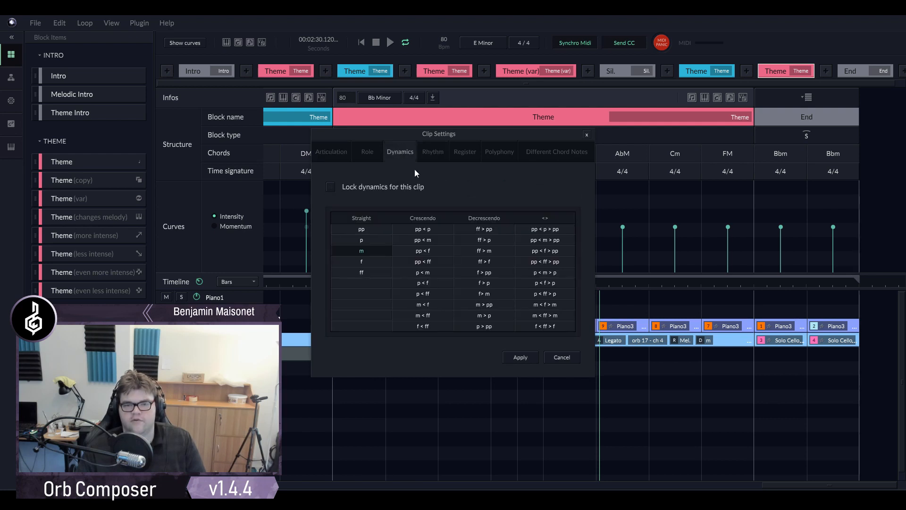
{"action": "left_click", "coordinate": [370, 239]}
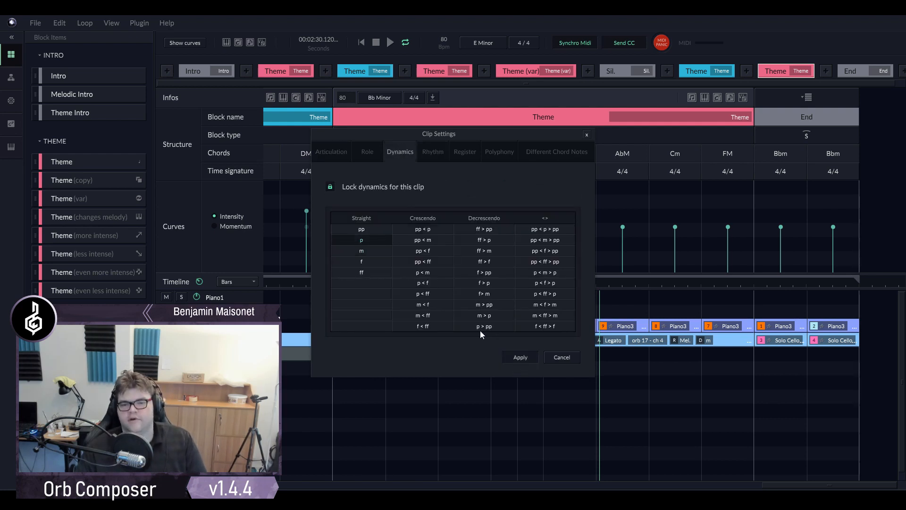
- Replay the last Theme block, then stretch the fifth 1/8 note in the second Piano3 clip's rhythm to the end of the bar
{"action": "left_click", "coordinate": [431, 325]}
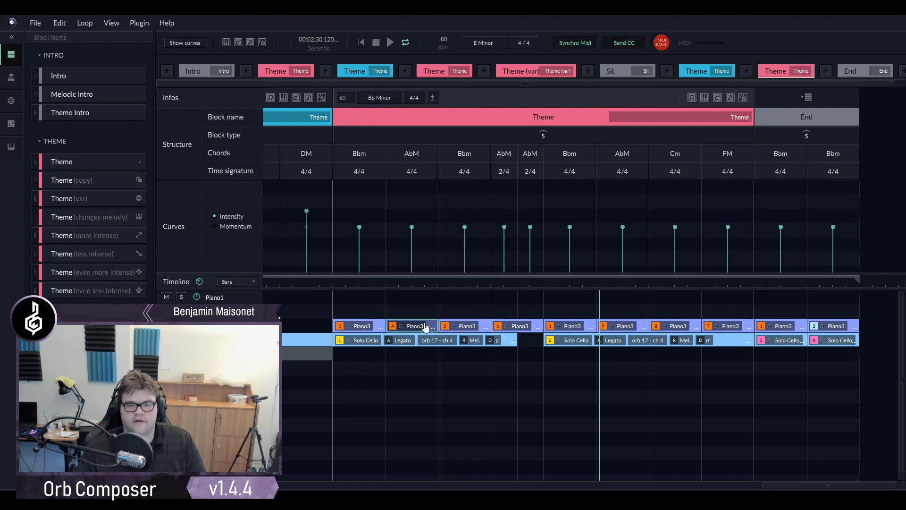
{"action": "left_click", "coordinate": [333, 282]}
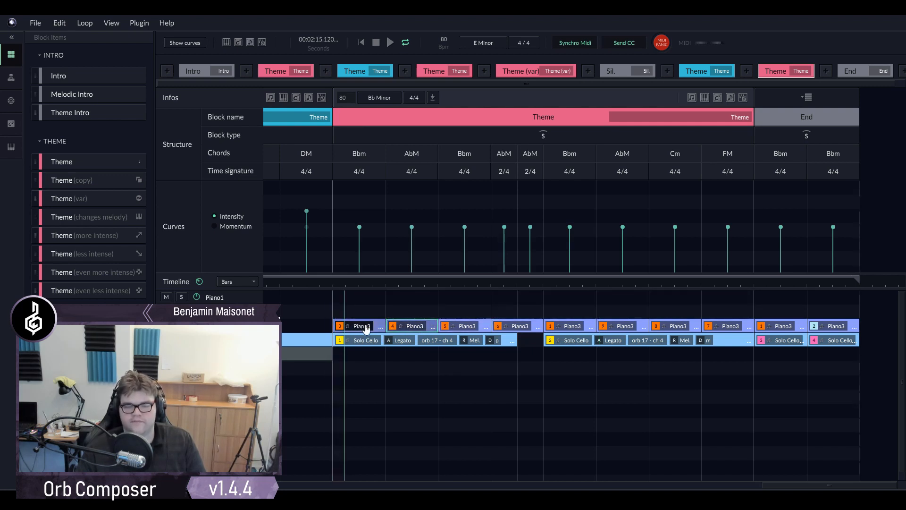
{"action": "left_click", "coordinate": [432, 326]}
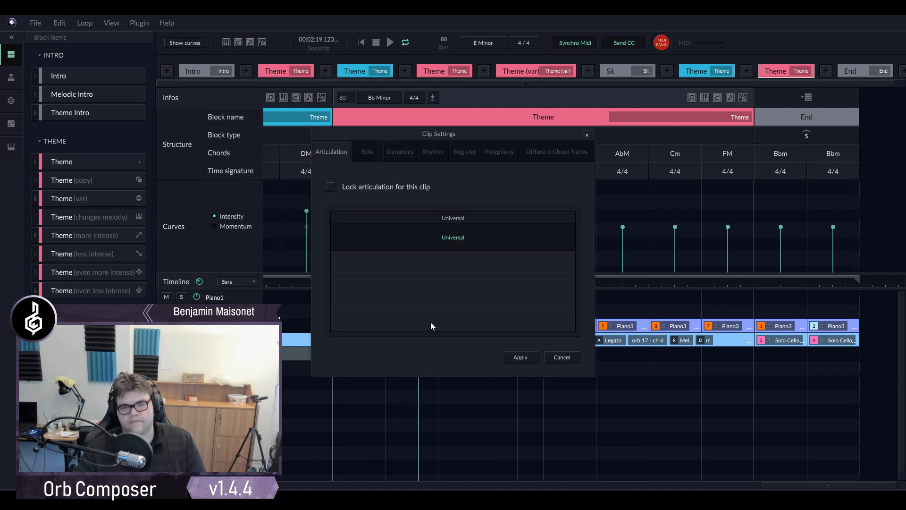
{"action": "left_click", "coordinate": [453, 149]}
{"action": "left_click", "coordinate": [418, 151]}
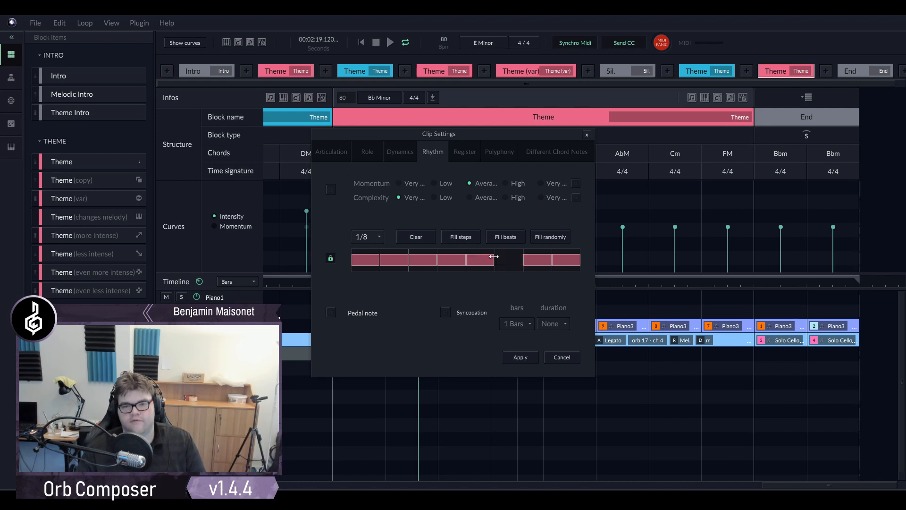
{"action": "left_click", "coordinate": [540, 263]}
{"action": "left_click_drag", "start_coordinate": [491, 258], "coordinate": [577, 260]}
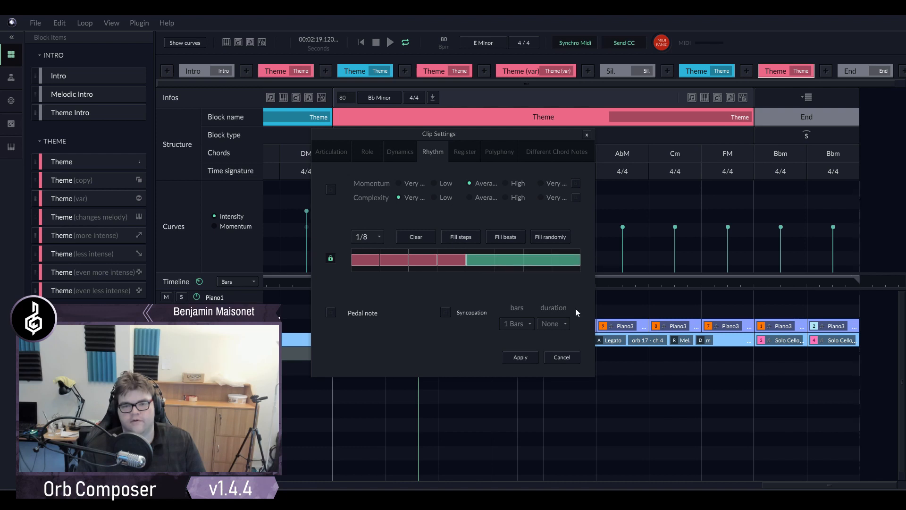
{"action": "left_click", "coordinate": [516, 358]}
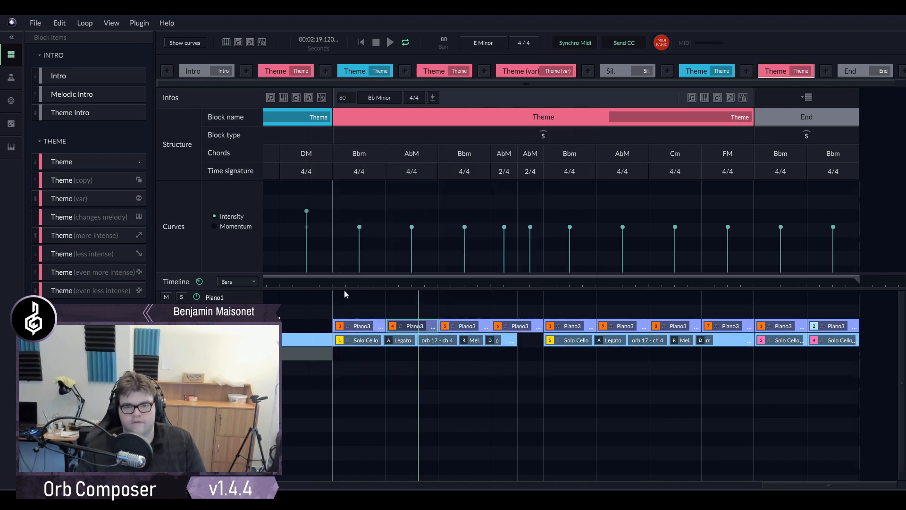
- Recreate the second Piano3 clip of the last Theme block twice while listening, and replay the block from its start
{"action": "left_click", "coordinate": [332, 284]}
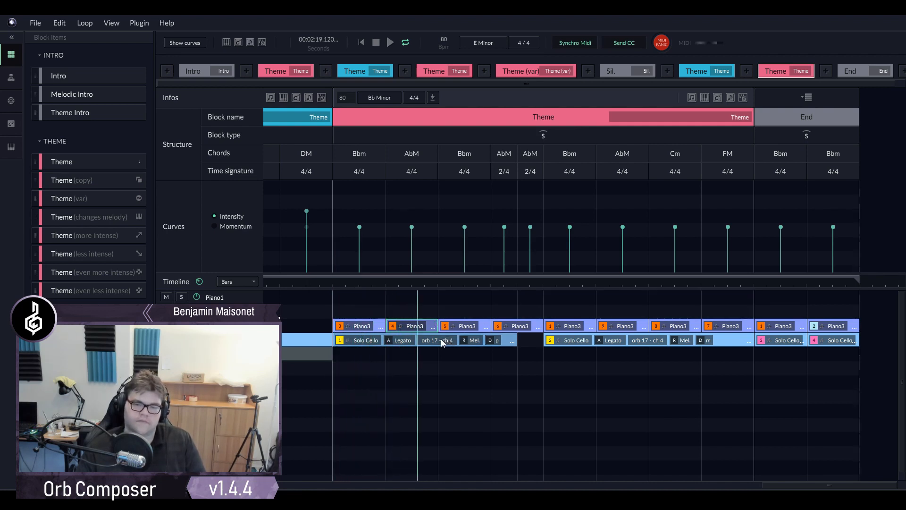
{"action": "left_click", "coordinate": [433, 326]}
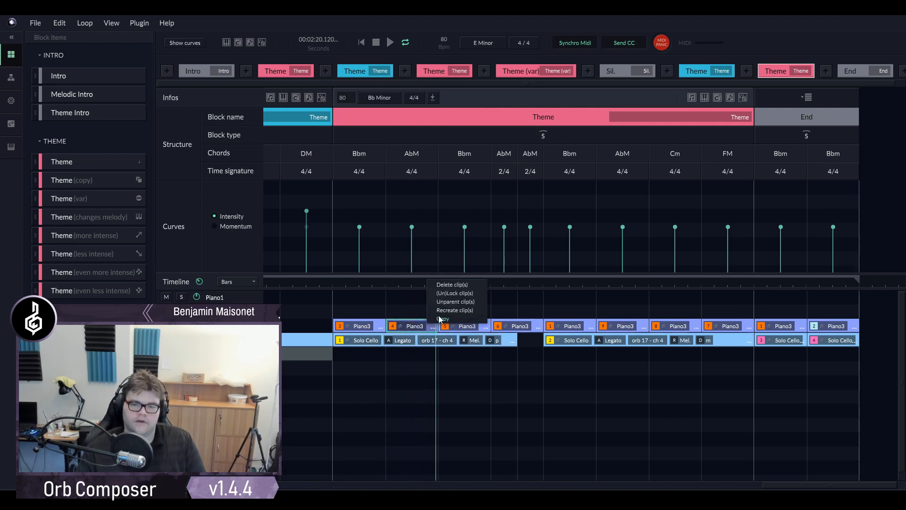
{"action": "left_click", "coordinate": [443, 309]}
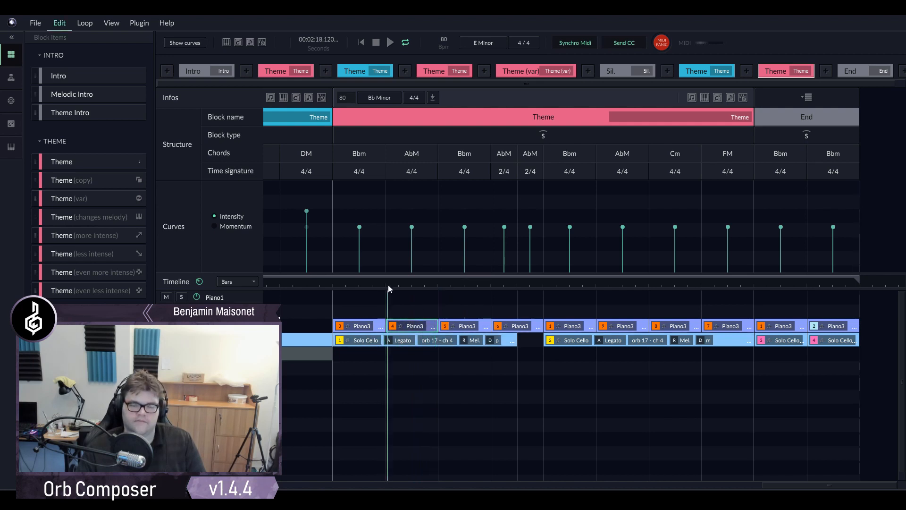
{"action": "left_click", "coordinate": [433, 326]}
{"action": "left_click", "coordinate": [430, 316]}
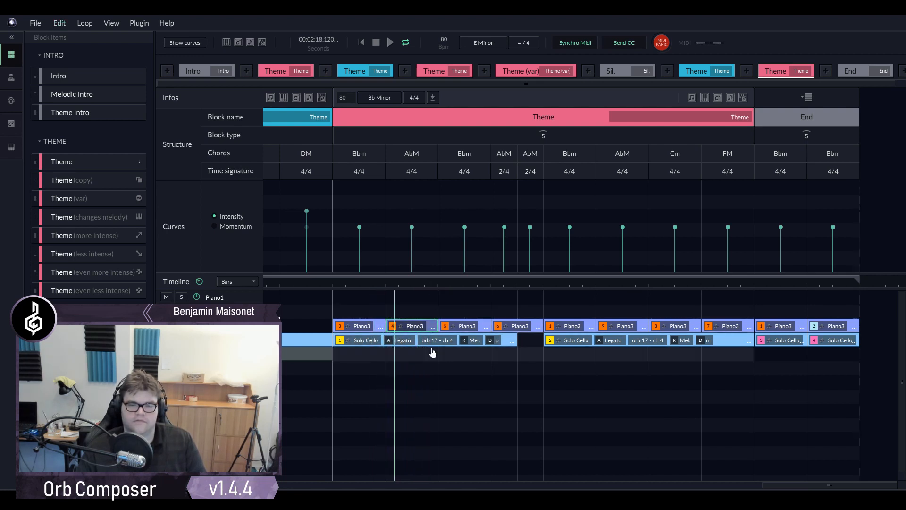
{"action": "left_click", "coordinate": [329, 285]}
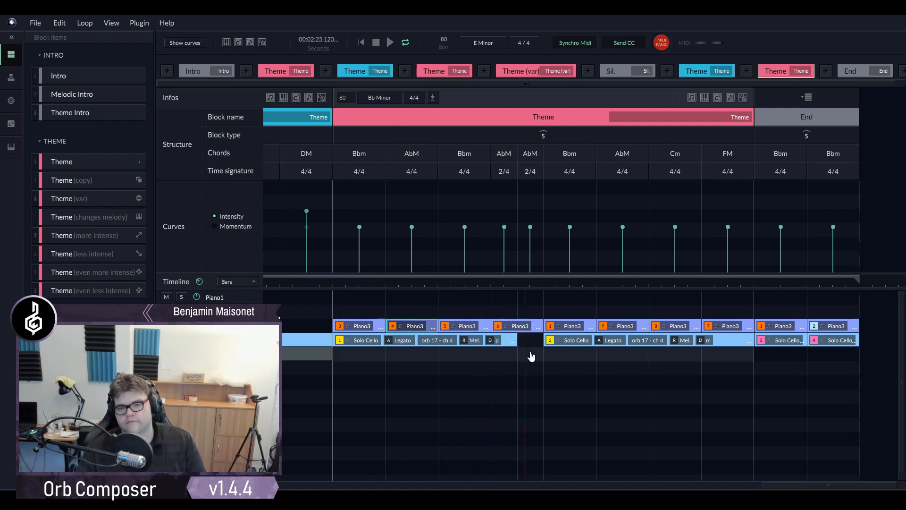
- Recreate the fourth Piano3 clip of the last Theme block, check its rhythm and replay from the clip's start
{"action": "left_click", "coordinate": [538, 324]}
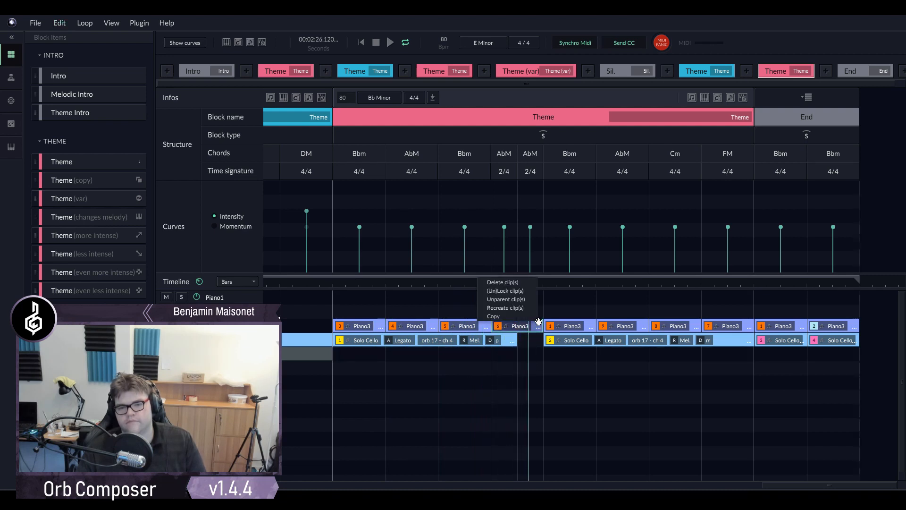
{"action": "left_click", "coordinate": [496, 308]}
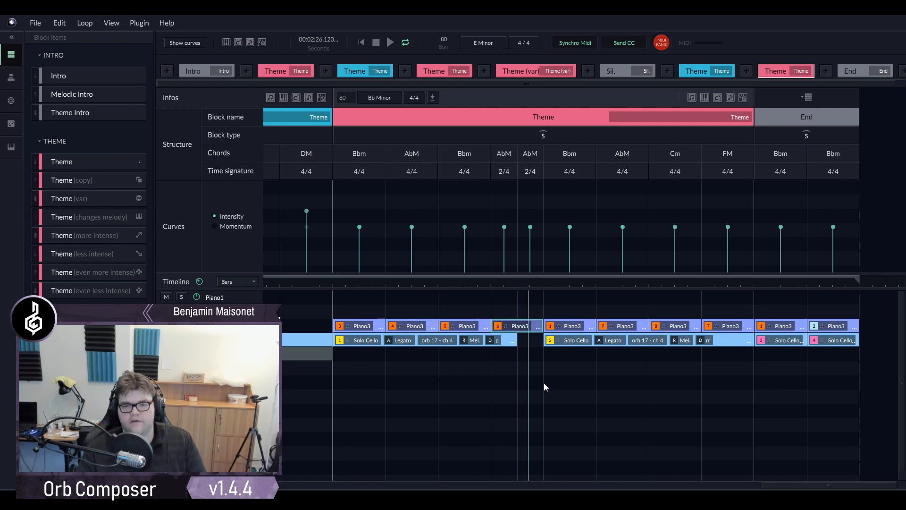
{"action": "double_click", "coordinate": [532, 323]}
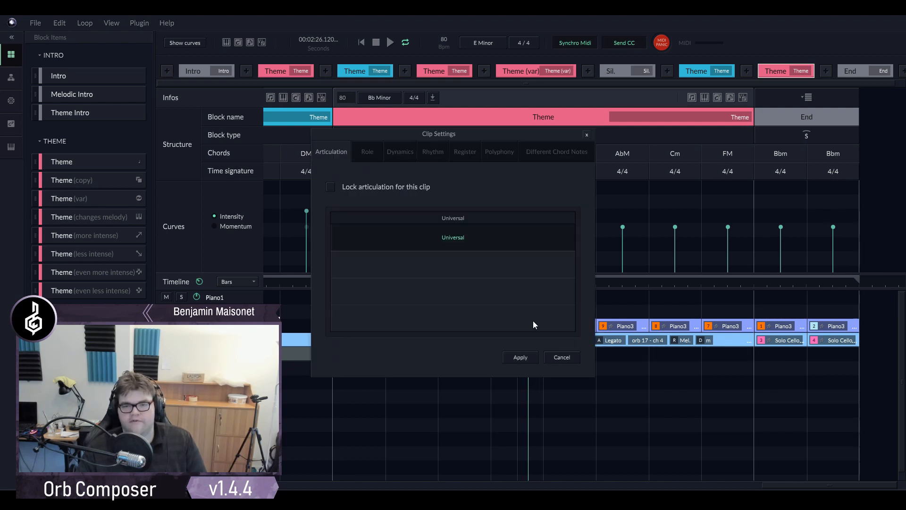
{"action": "left_click", "coordinate": [431, 152]}
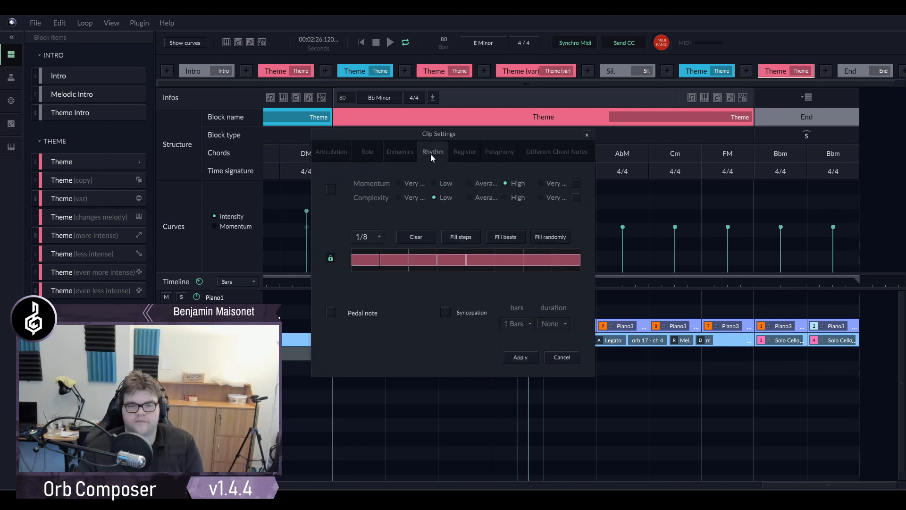
{"action": "left_click", "coordinate": [570, 357]}
{"action": "left_click", "coordinate": [489, 285]}
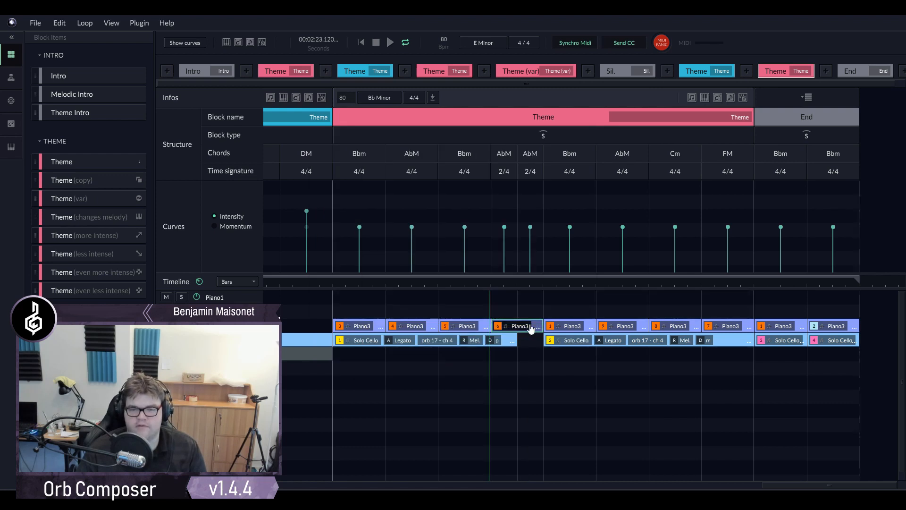
- Inspect the rhythm pattern of the fourth Piano3 clip again and listen on to the end of the clip
{"action": "double_click", "coordinate": [531, 327]}
{"action": "left_click", "coordinate": [432, 153]}
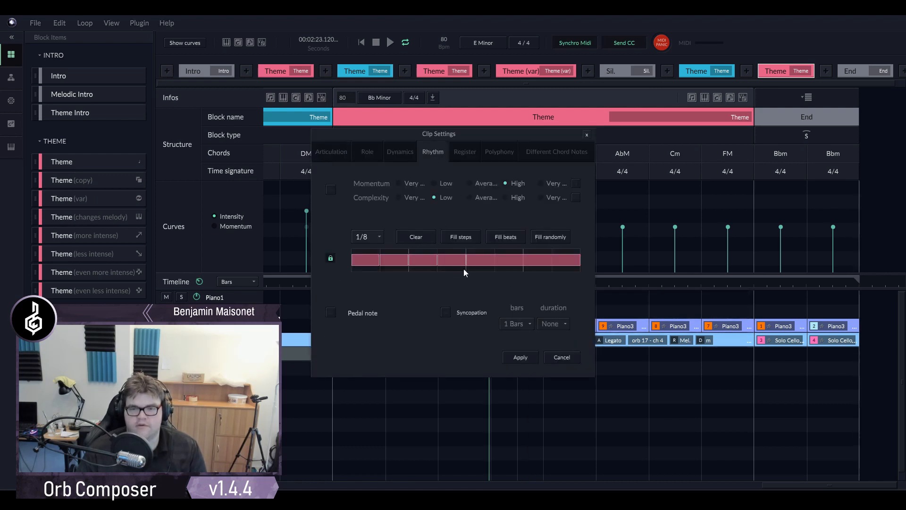
{"action": "left_click", "coordinate": [562, 357]}
{"action": "right_click", "coordinate": [563, 357]}
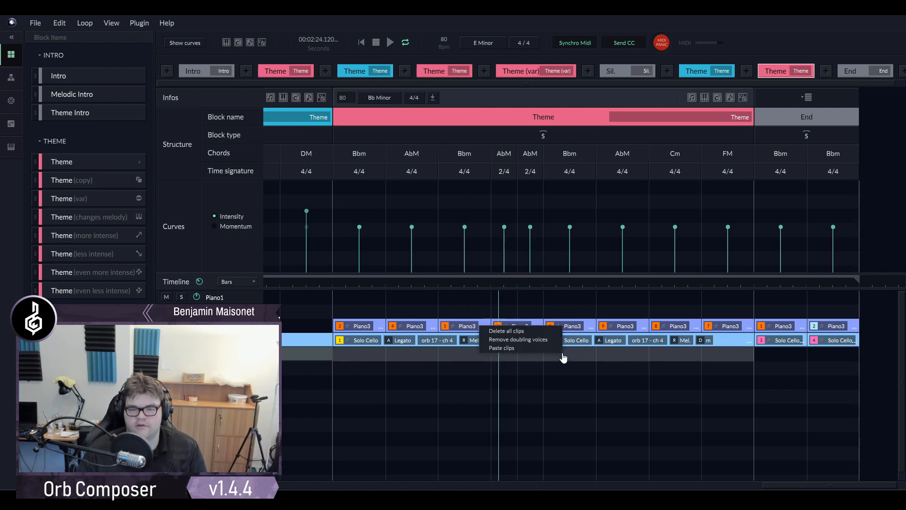
{"action": "left_click", "coordinate": [541, 376]}
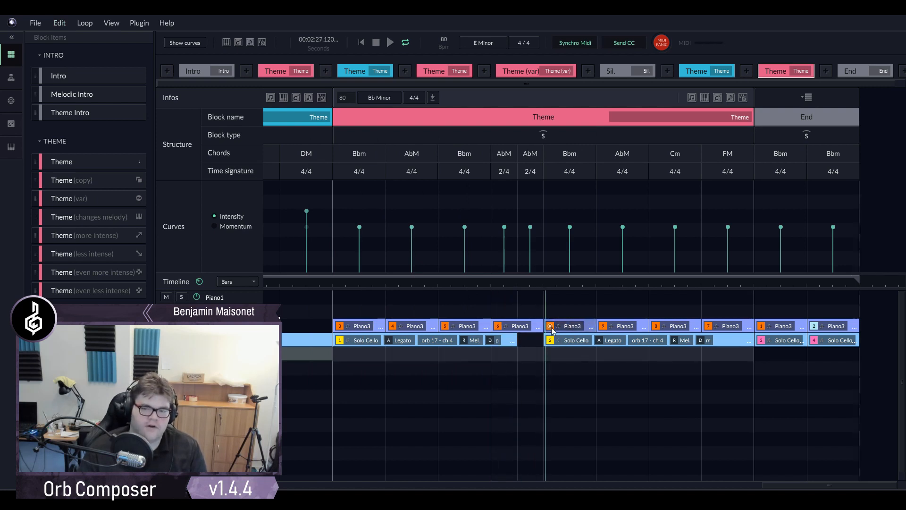
- Shorten the fourth Piano3 clip to the first 2/4 AbM bar and add a clip with locked rhythm in the second 2/4 bar
{"action": "left_click_drag", "start_coordinate": [542, 325], "coordinate": [526, 325]}
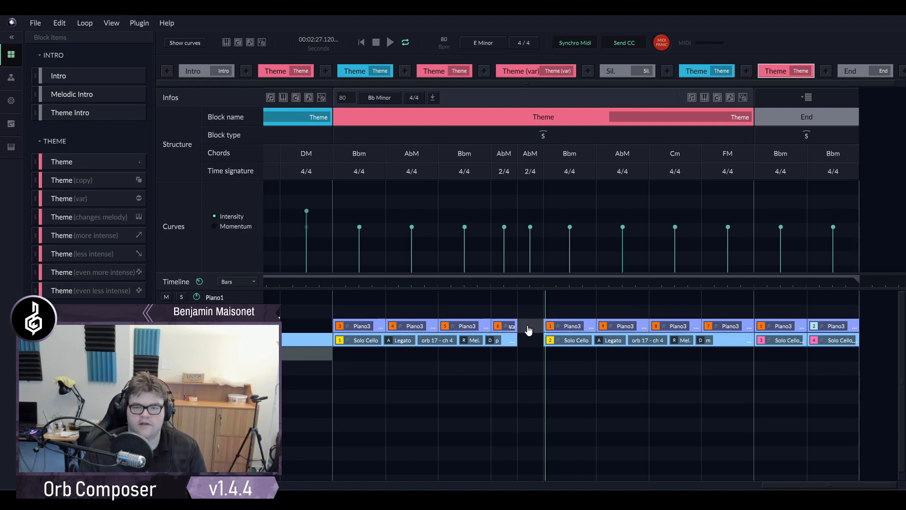
{"action": "double_click", "coordinate": [527, 329]}
{"action": "double_click", "coordinate": [533, 325]}
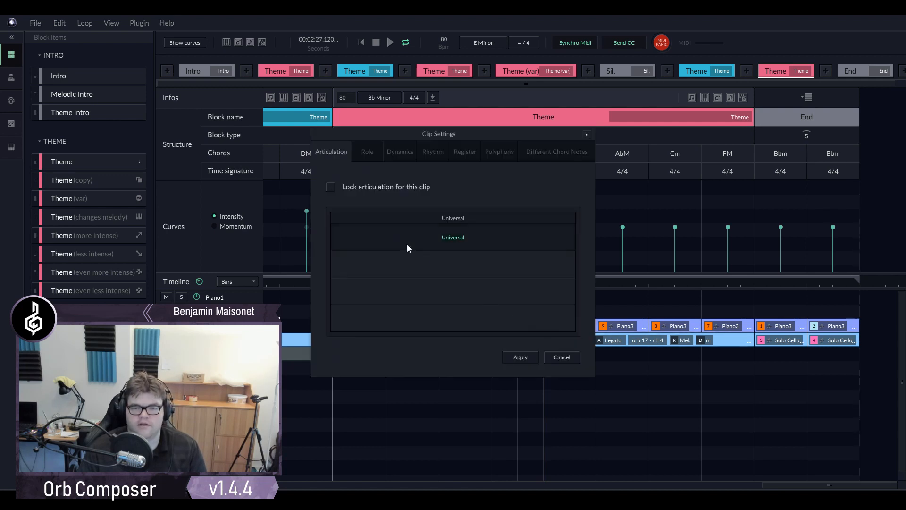
{"action": "left_click", "coordinate": [373, 152]}
{"action": "left_click", "coordinate": [392, 154]}
{"action": "left_click", "coordinate": [370, 150]}
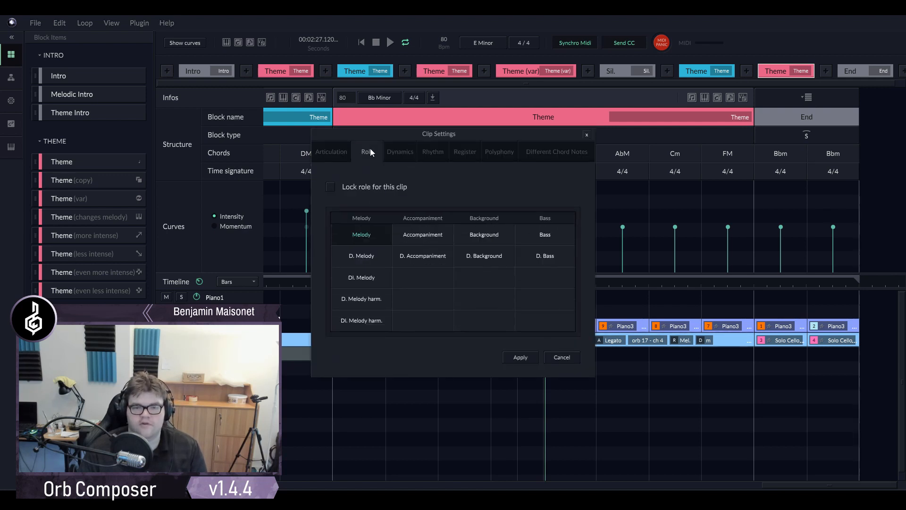
{"action": "left_click", "coordinate": [445, 159]}
{"action": "left_click", "coordinate": [331, 258]}
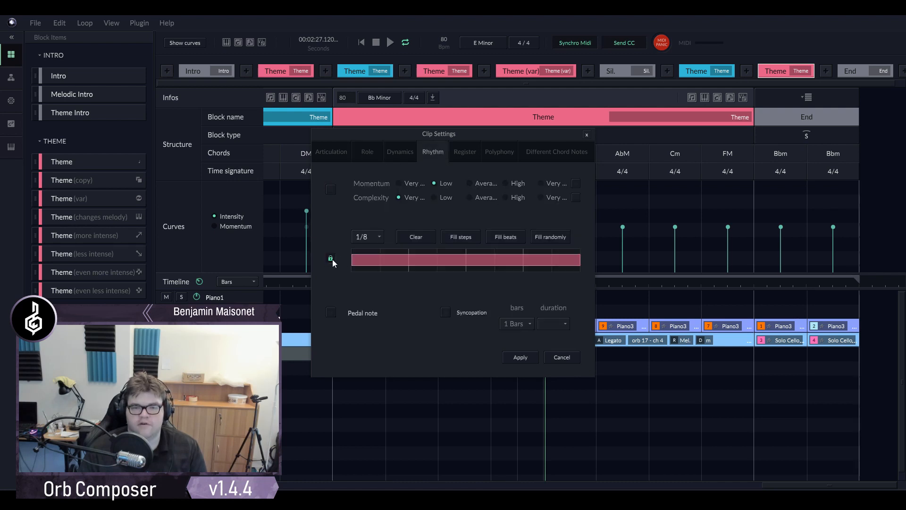
{"action": "left_click", "coordinate": [508, 354]}
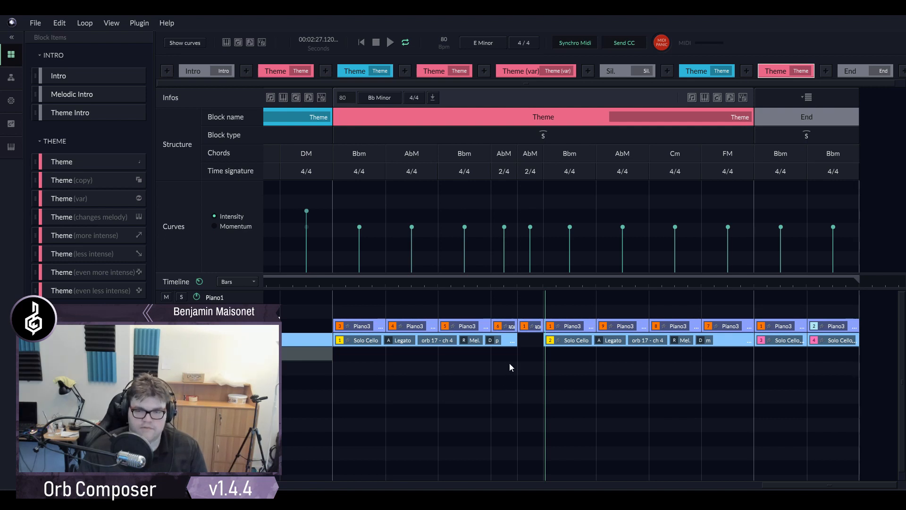
- Delete the added Piano3 clip, extend the fourth clip back over both 2/4 AbM bars and check its rhythm
{"action": "left_click", "coordinate": [530, 325]}
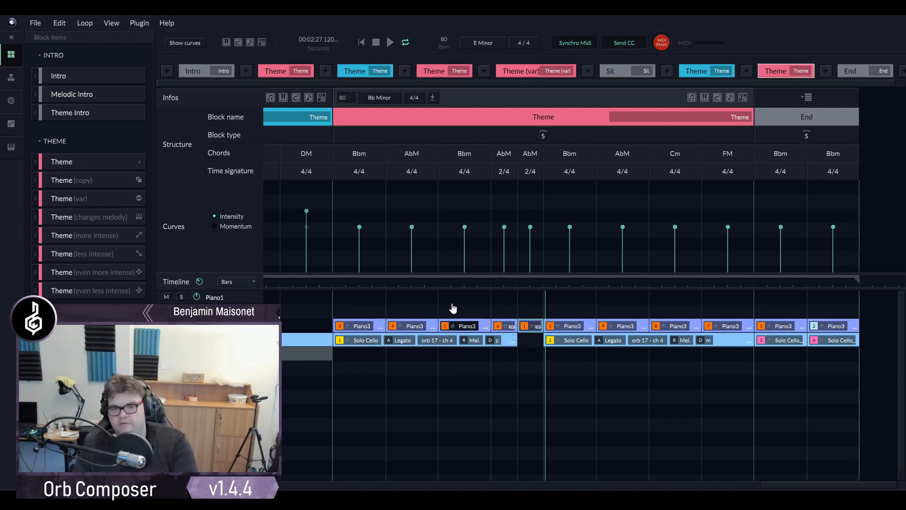
{"action": "key", "text": "Delete"}
{"action": "left_click_drag", "start_coordinate": [514, 332], "coordinate": [544, 330]}
{"action": "left_click", "coordinate": [537, 327]}
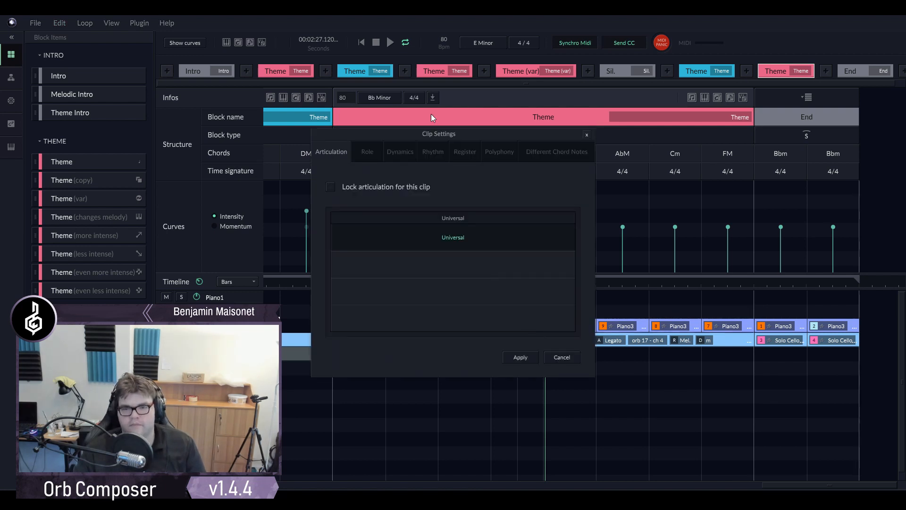
{"action": "left_click", "coordinate": [433, 152]}
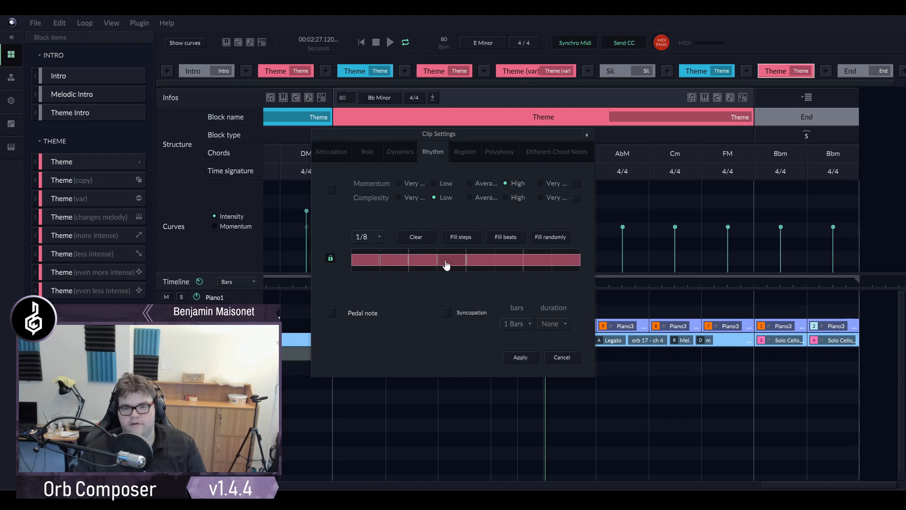
{"action": "left_click", "coordinate": [562, 357]}
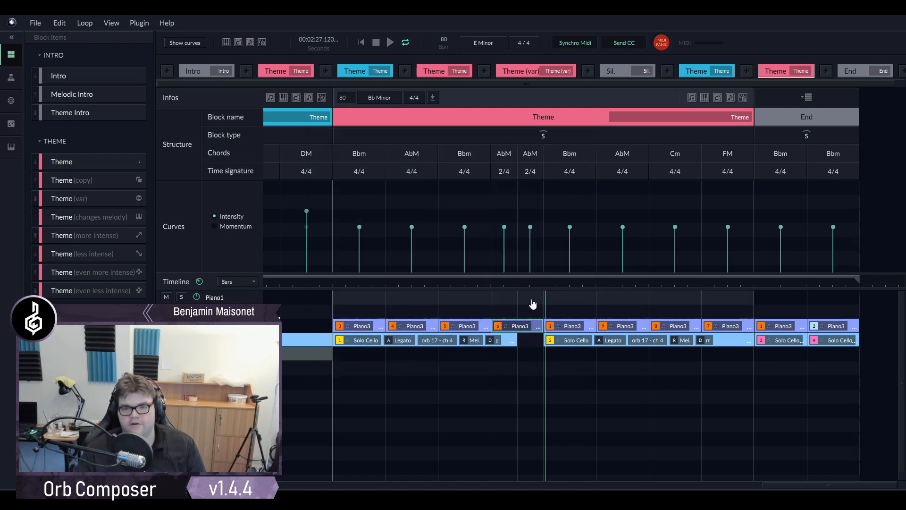
- Listen to the two 2/4 AbM bars and examine the rhythm settings of the fourth Piano3 clip
{"action": "left_click", "coordinate": [511, 281]}
{"action": "left_click", "coordinate": [546, 334]}
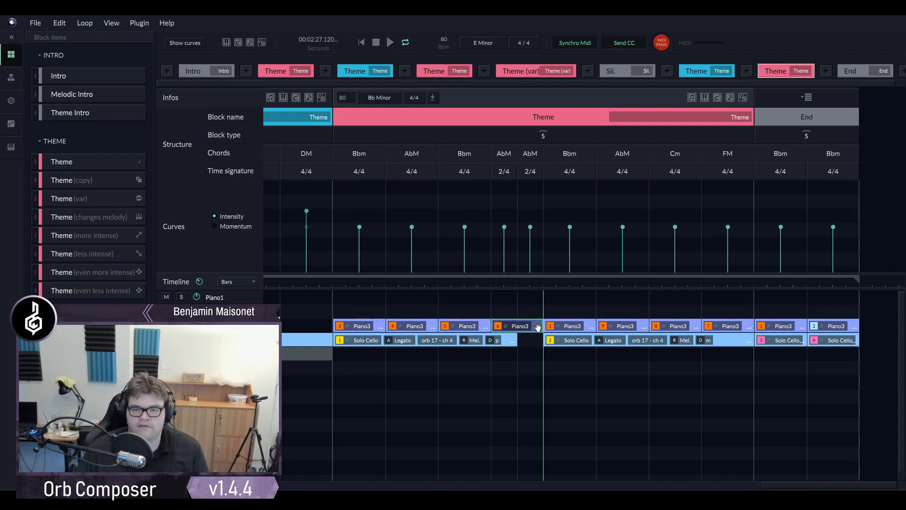
{"action": "left_click", "coordinate": [517, 286]}
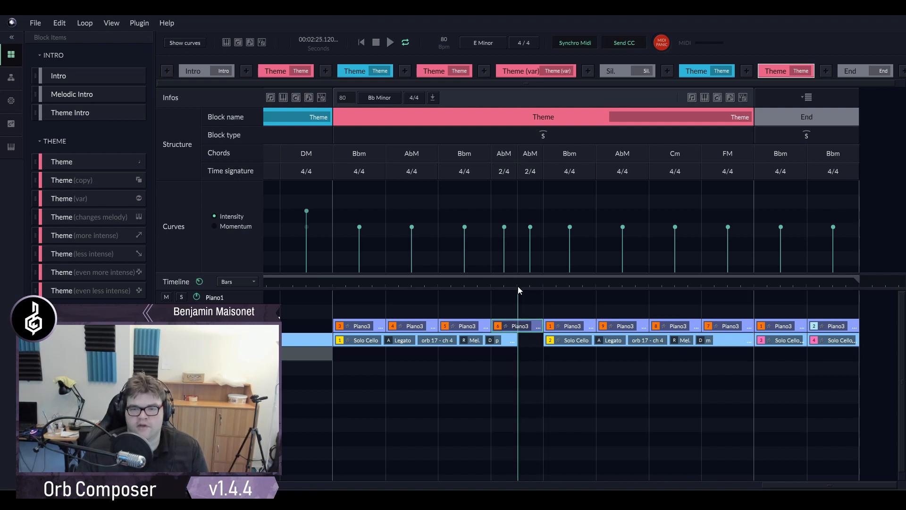
{"action": "left_click", "coordinate": [539, 325]}
{"action": "left_click", "coordinate": [430, 152]}
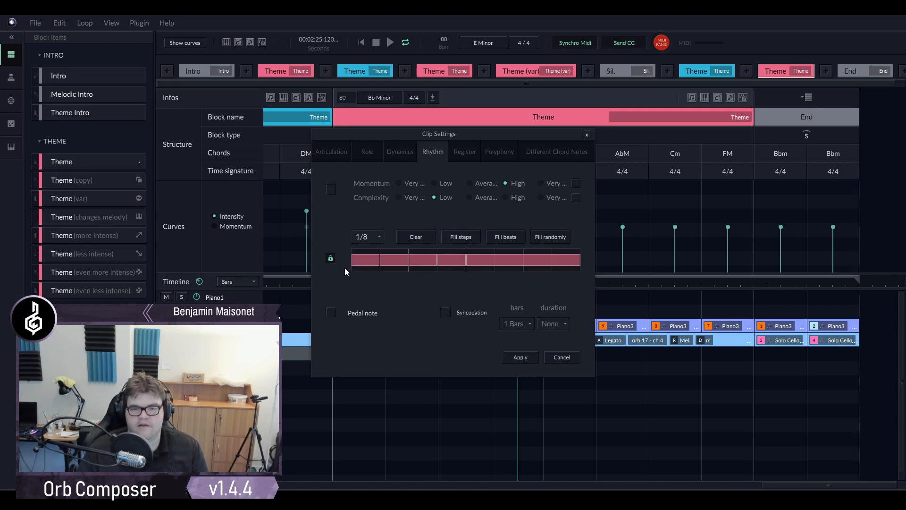
{"action": "left_click", "coordinate": [562, 358]}
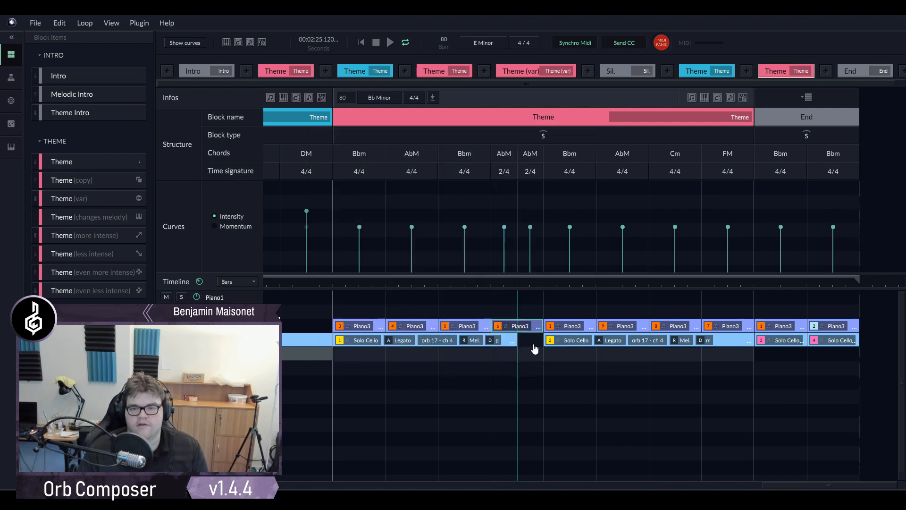
- Shorten the fourth Piano3 clip to the first 2/4 AbM bar and add a Piano3 clip with one full-length rhythm note in the second
{"action": "left_click_drag", "start_coordinate": [544, 321], "coordinate": [519, 323]}
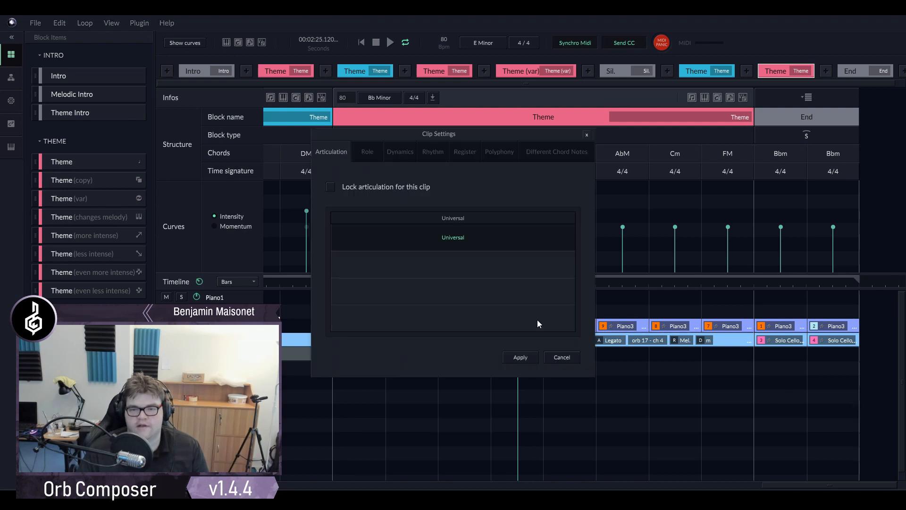
{"action": "left_click", "coordinate": [536, 324]}
{"action": "left_click", "coordinate": [433, 151]}
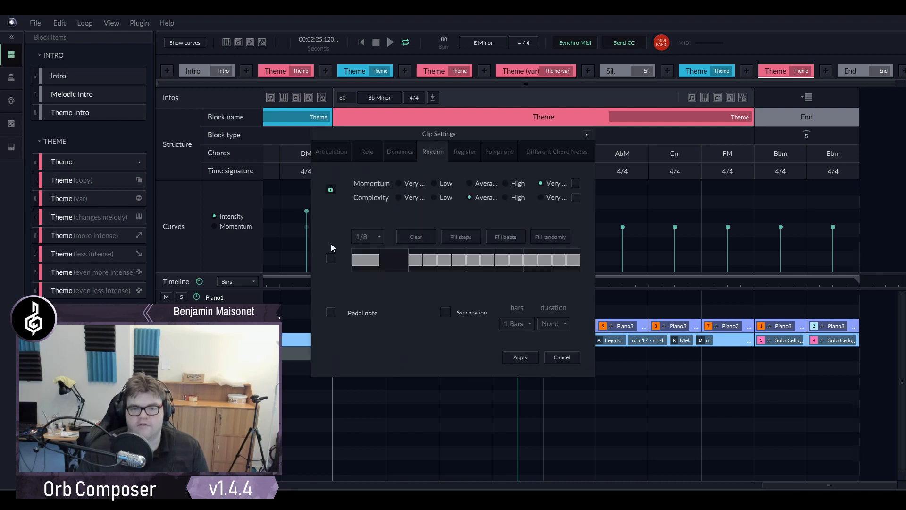
{"action": "left_click", "coordinate": [405, 239]}
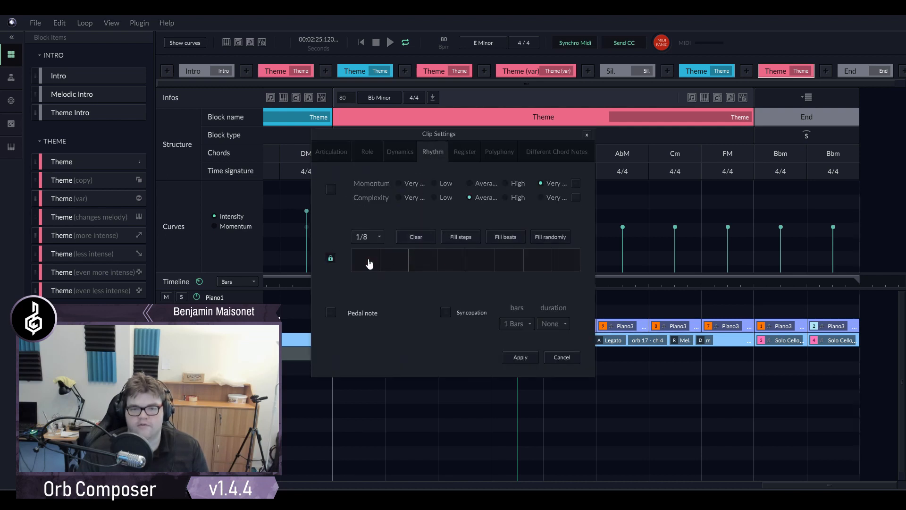
{"action": "left_click_drag", "start_coordinate": [380, 259], "coordinate": [576, 259]}
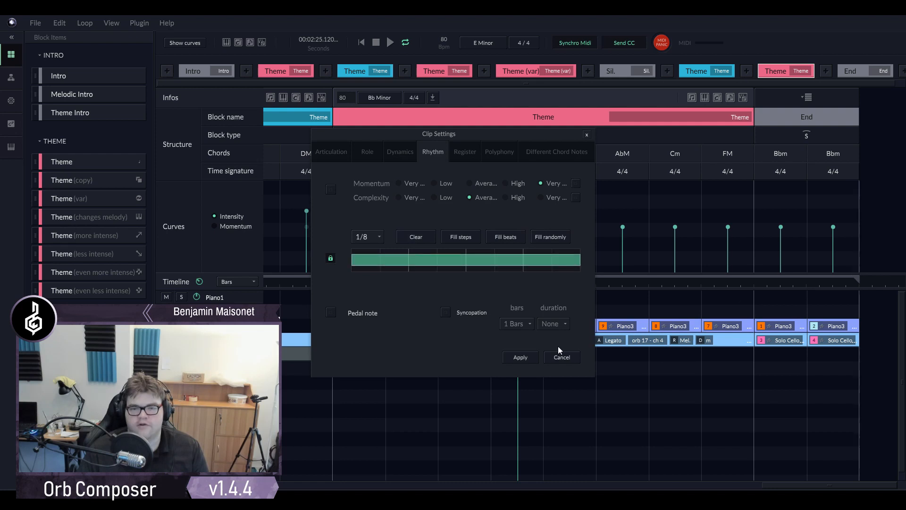
{"action": "left_click", "coordinate": [518, 357]}
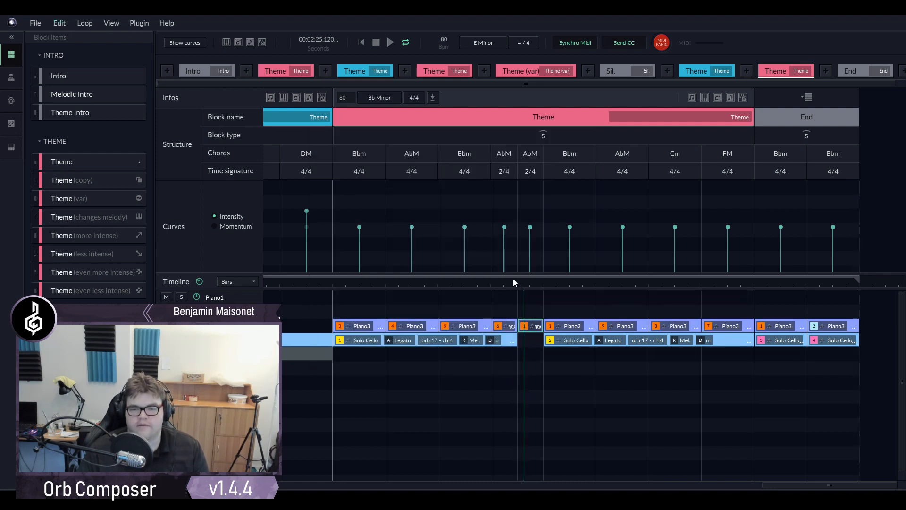
- Listen to the two 2/4 AbM bars and lock the added Piano3 clip's dynamics to straight p
{"action": "left_click", "coordinate": [488, 281]}
{"action": "left_click", "coordinate": [483, 284]}
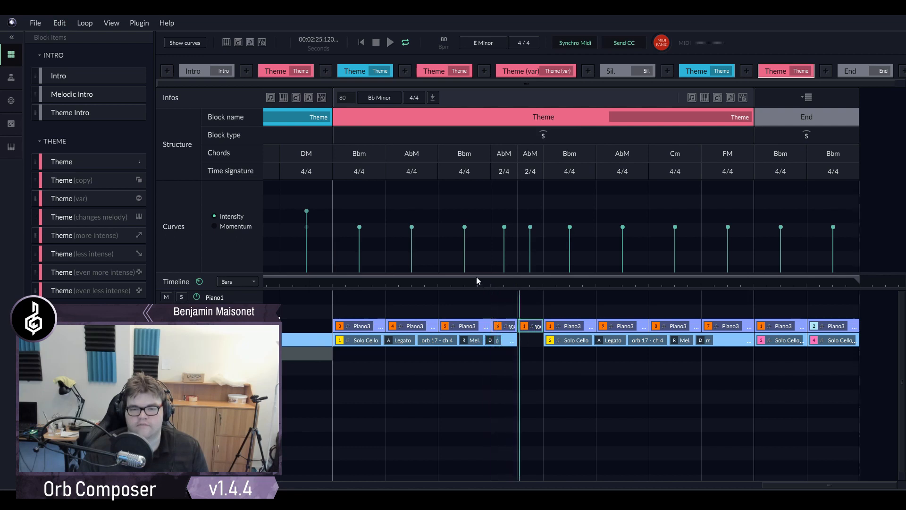
{"action": "double_click", "coordinate": [531, 325]}
{"action": "left_click", "coordinate": [402, 157]}
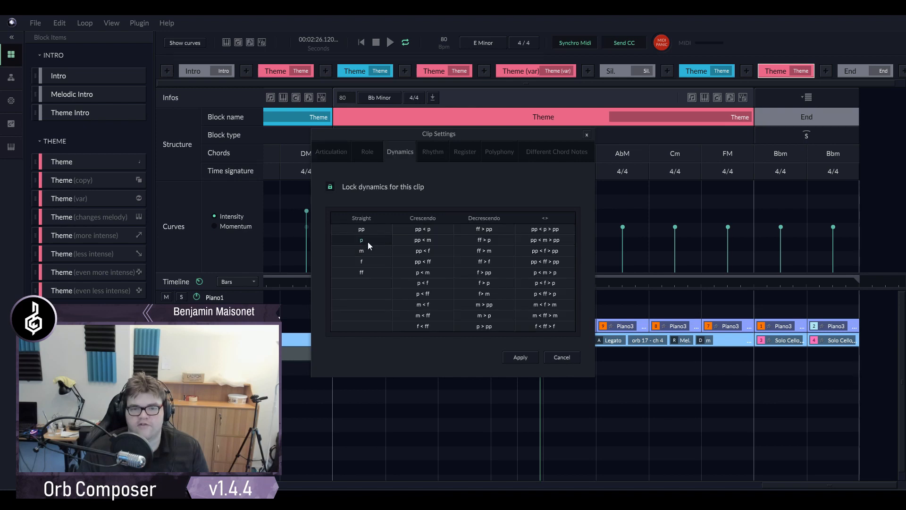
{"action": "left_click", "coordinate": [519, 357]}
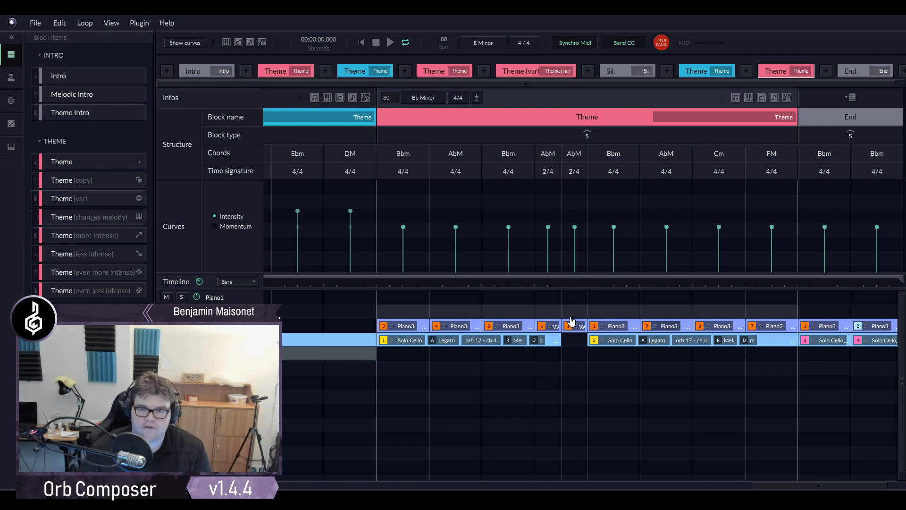
- Change the chord of the second 2/4 bar in the last Theme block to DbM
{"action": "double_click", "coordinate": [573, 155]}
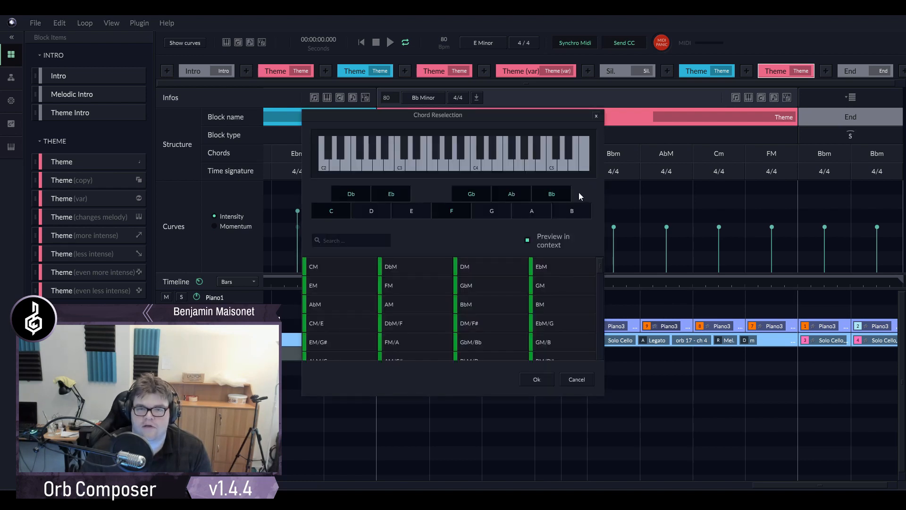
{"action": "left_click", "coordinate": [349, 241]}
{"action": "type", "text": "c"}
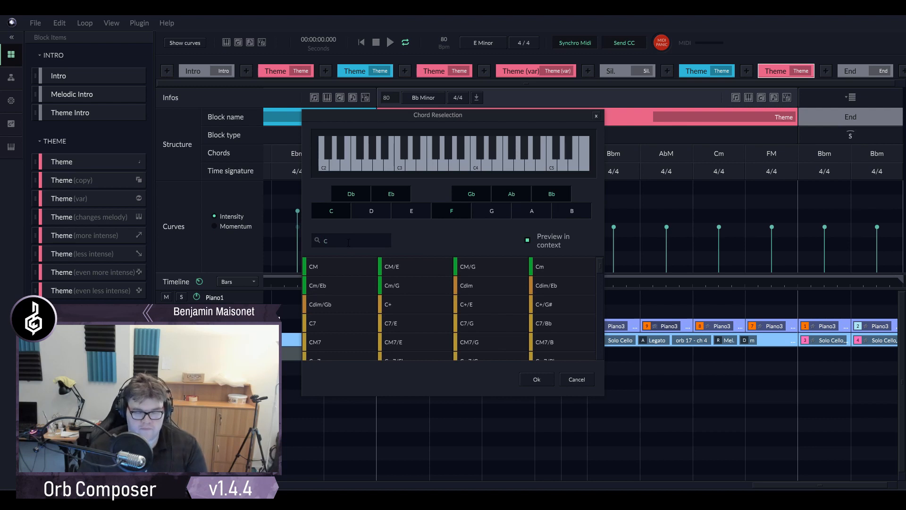
{"action": "type", "text": "#"}
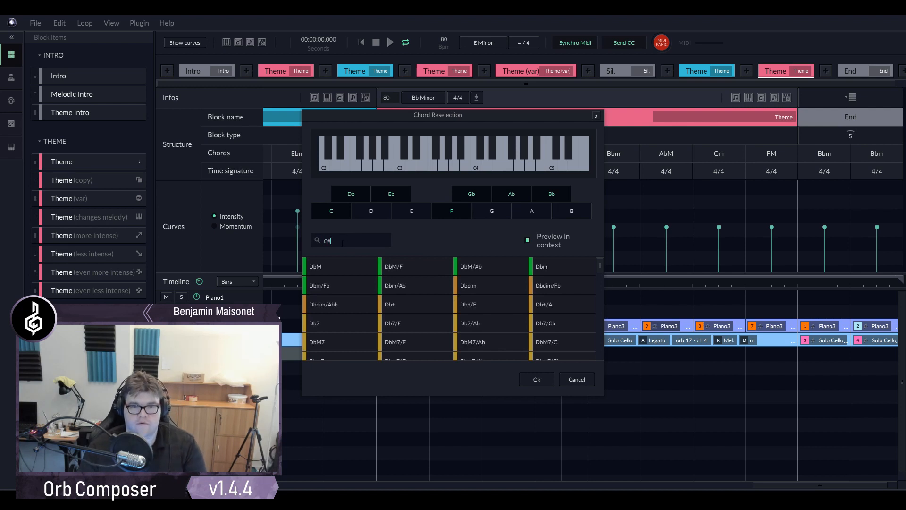
{"action": "left_click", "coordinate": [352, 269]}
{"action": "left_click", "coordinate": [531, 379]}
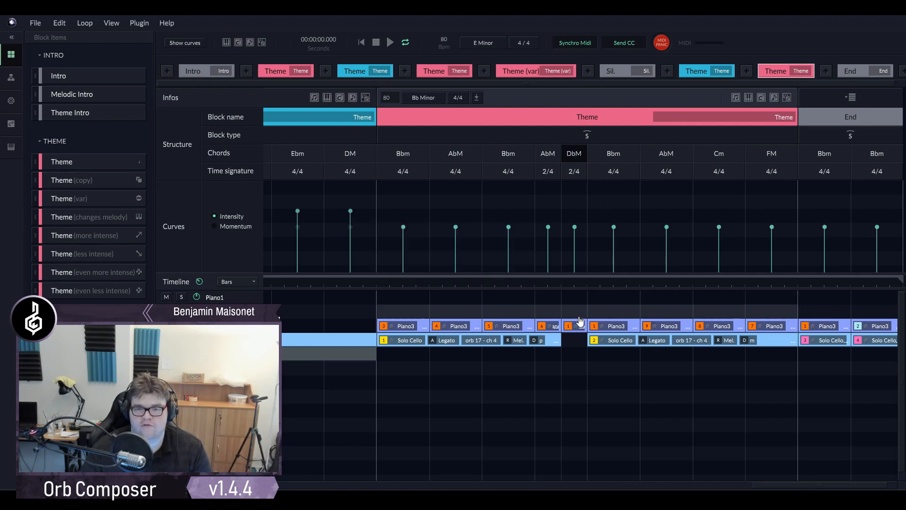
- Lock the role of the Piano3 clip in the DbM bar to Bass and listen to the passage
{"action": "left_click", "coordinate": [580, 322]}
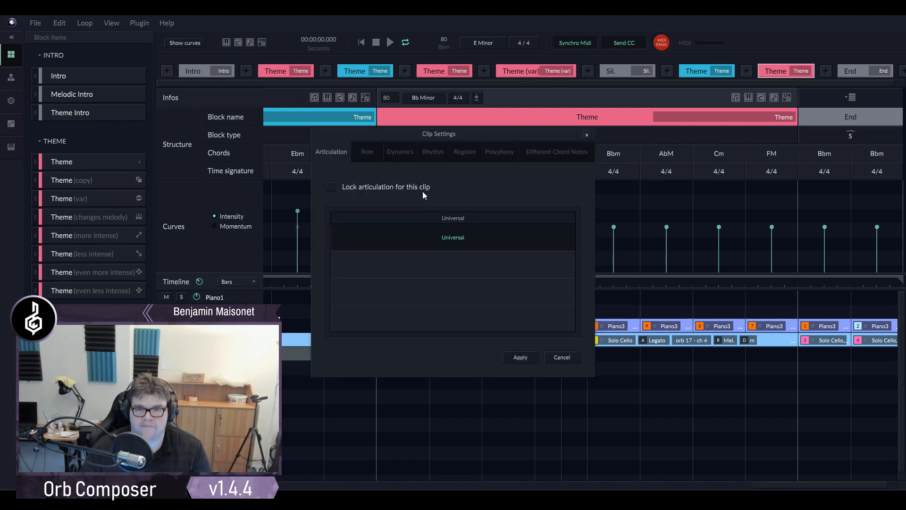
{"action": "left_click", "coordinate": [368, 152]}
{"action": "left_click", "coordinate": [538, 234]}
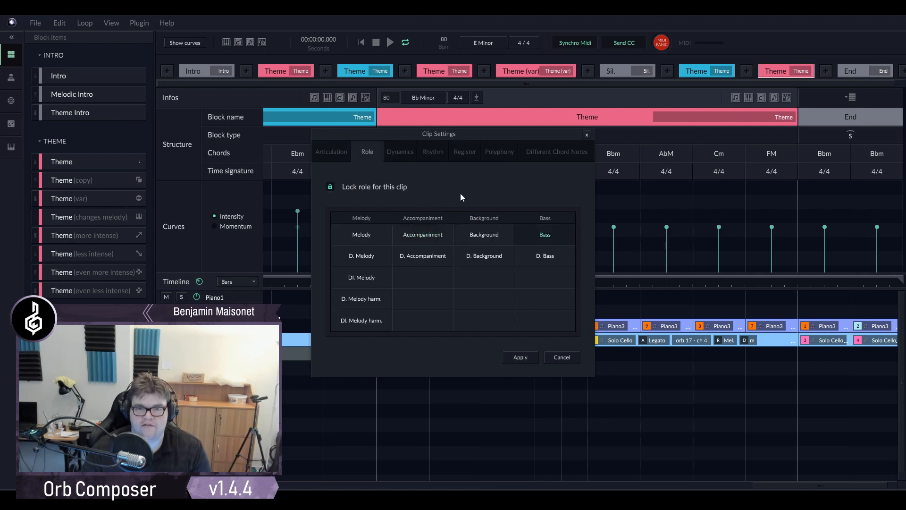
{"action": "key", "text": "Return"}
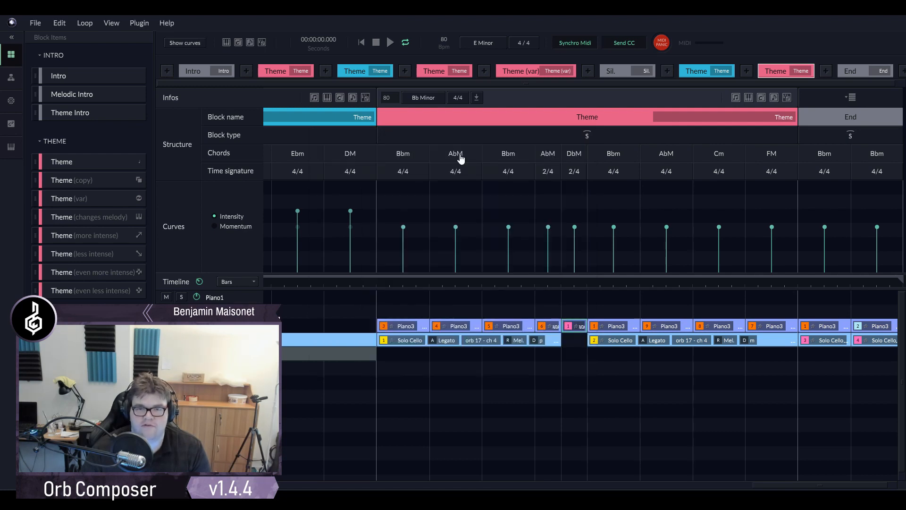
{"action": "left_click", "coordinate": [537, 279]}
{"action": "left_click", "coordinate": [531, 281]}
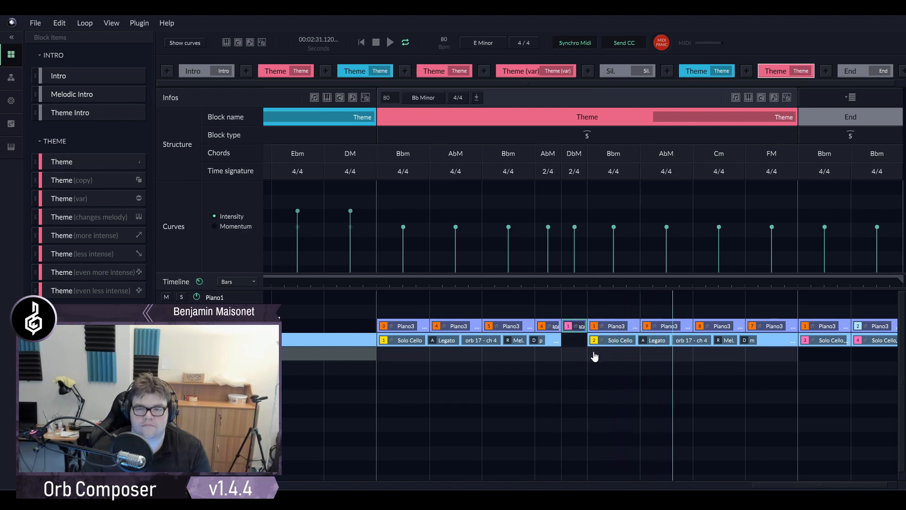
- Lock the register of the second Solo Cello clip in the last Theme block to High and replay it from its start
{"action": "left_click", "coordinate": [657, 339]}
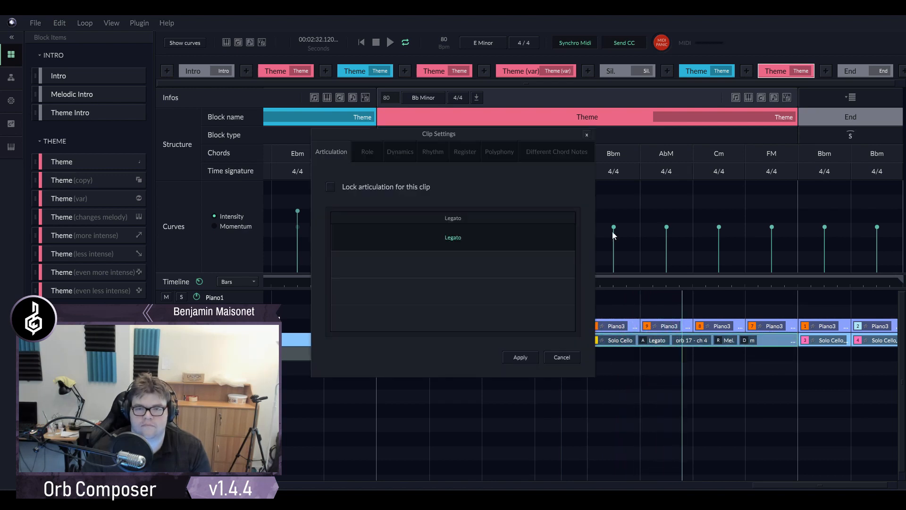
{"action": "left_click", "coordinate": [465, 152]}
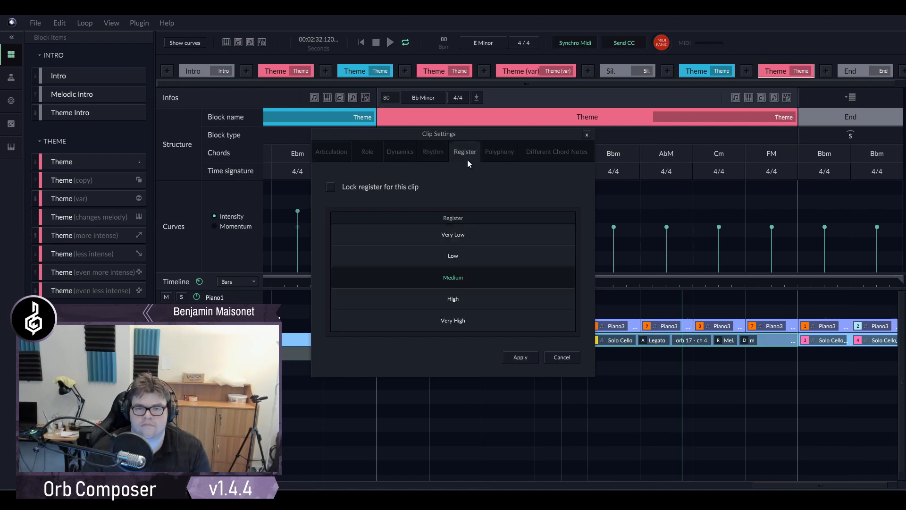
{"action": "left_click", "coordinate": [459, 292]}
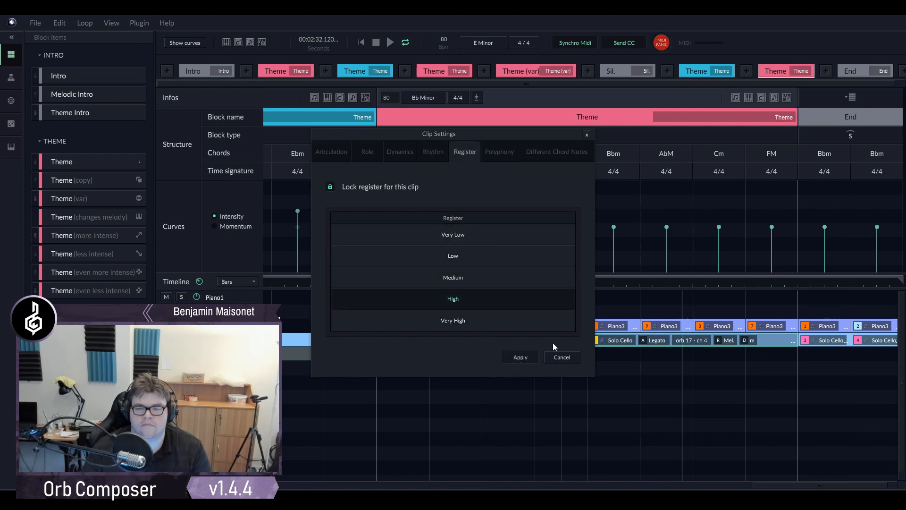
{"action": "left_click", "coordinate": [586, 285]}
{"action": "key", "text": "space"}
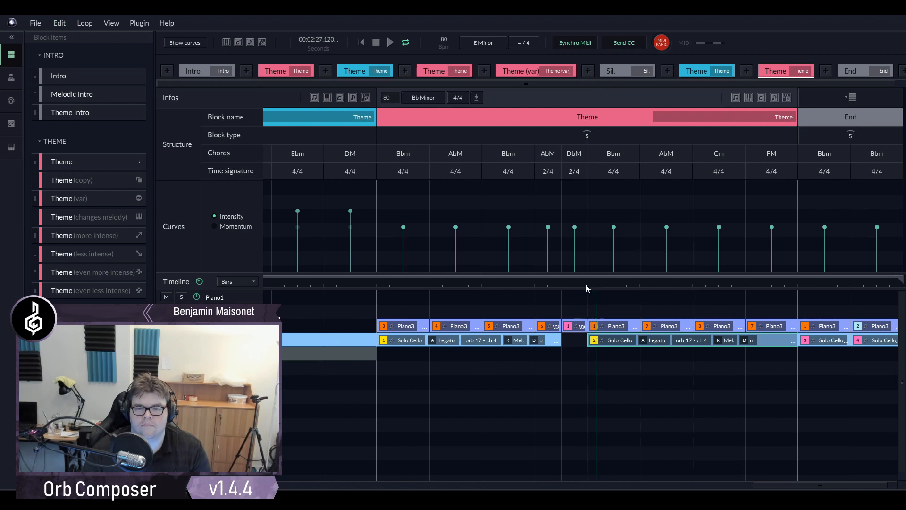
- Listen to the last Theme block from its beginning and review its clips up to the End block
{"action": "left_click", "coordinate": [375, 285]}
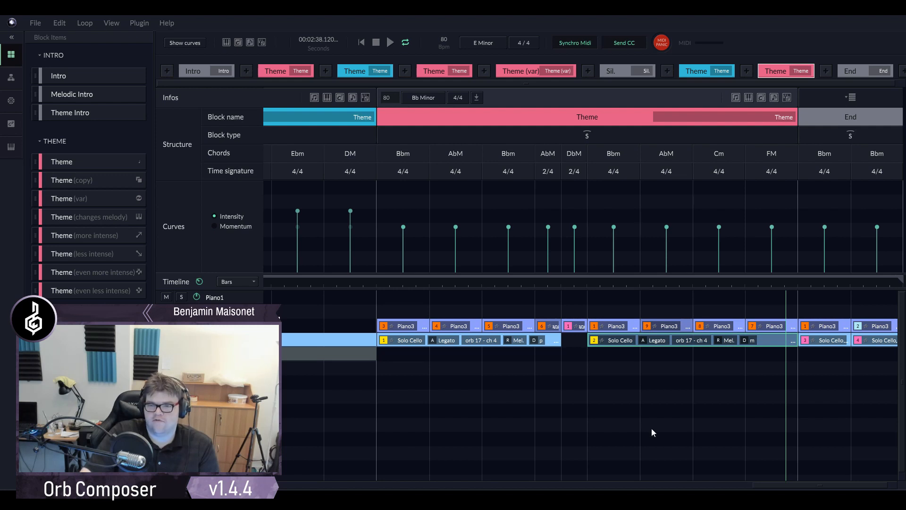
{"action": "left_click", "coordinate": [375, 285]}
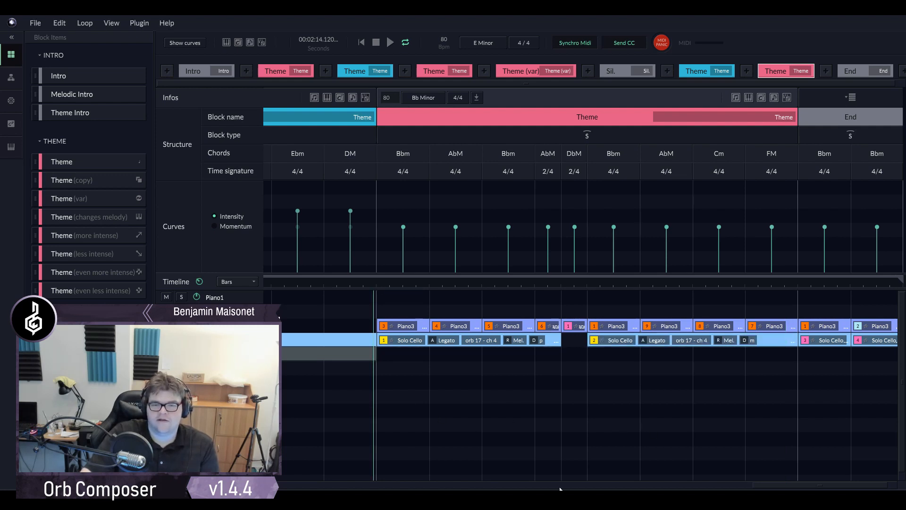
{"action": "left_click_drag", "start_coordinate": [763, 487], "coordinate": [795, 489]}
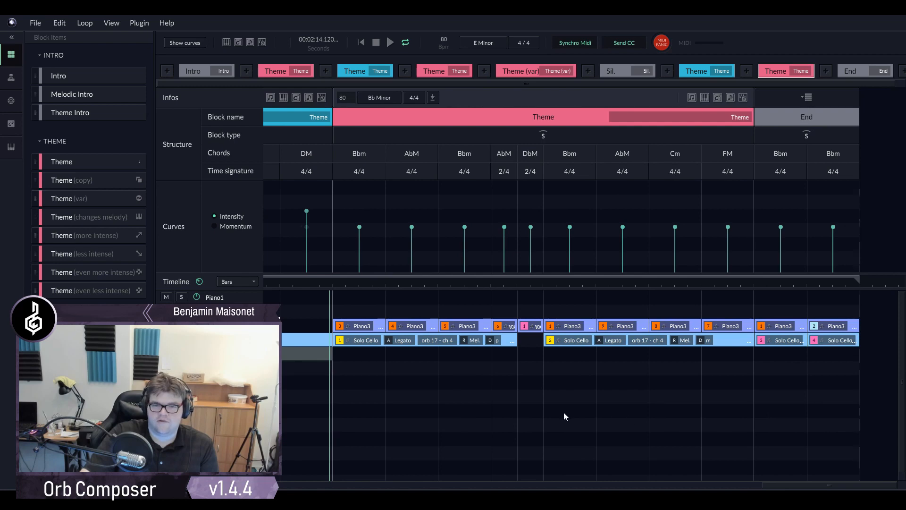
{"action": "scroll", "coordinate": [564, 412], "scroll_direction": "down", "scroll_amount": 5}
{"action": "left_click_drag", "start_coordinate": [697, 485], "coordinate": [781, 461]}
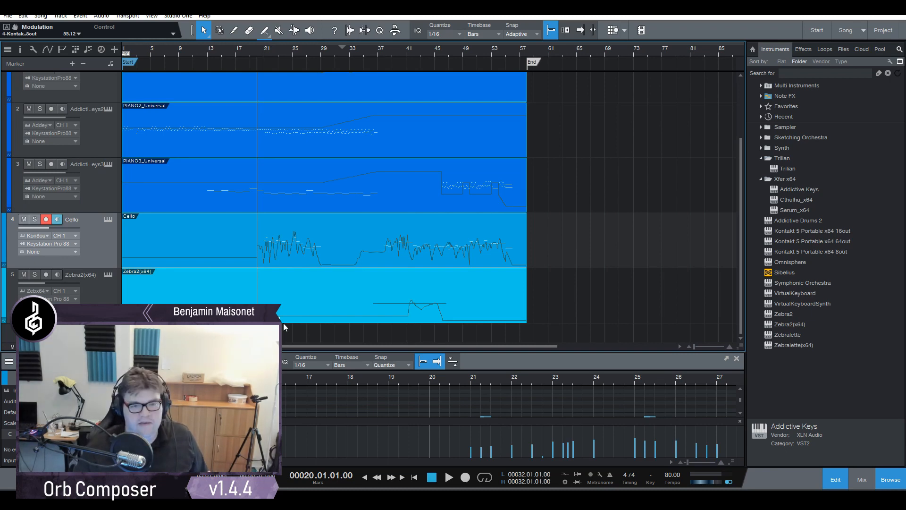
- Switch to Studio One, solo the Cello track and play its first passage from around bar 21
{"action": "scroll", "coordinate": [305, 262], "scroll_direction": "up", "scroll_amount": 2}
{"action": "scroll", "coordinate": [301, 259], "scroll_direction": "down", "scroll_amount": 2}
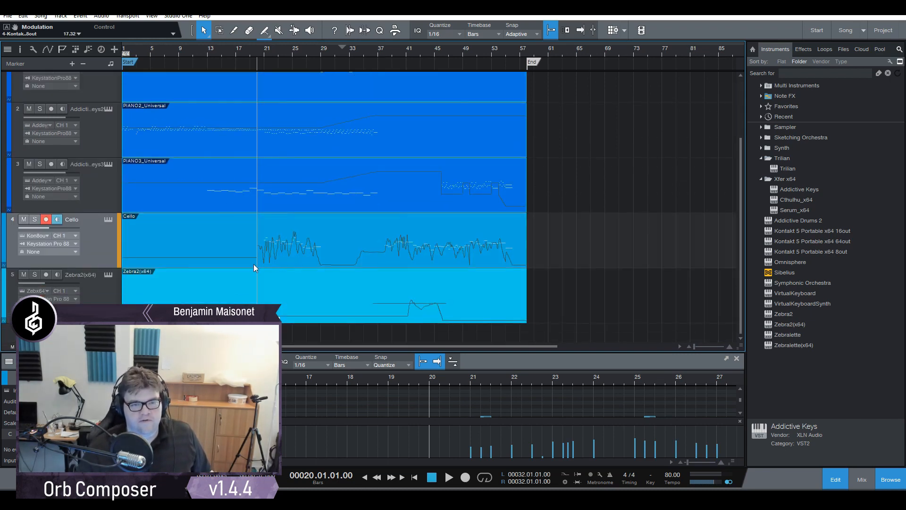
{"action": "scroll", "coordinate": [264, 284], "scroll_direction": "up", "scroll_amount": 1}
{"action": "scroll", "coordinate": [308, 283], "scroll_direction": "down", "scroll_amount": 1}
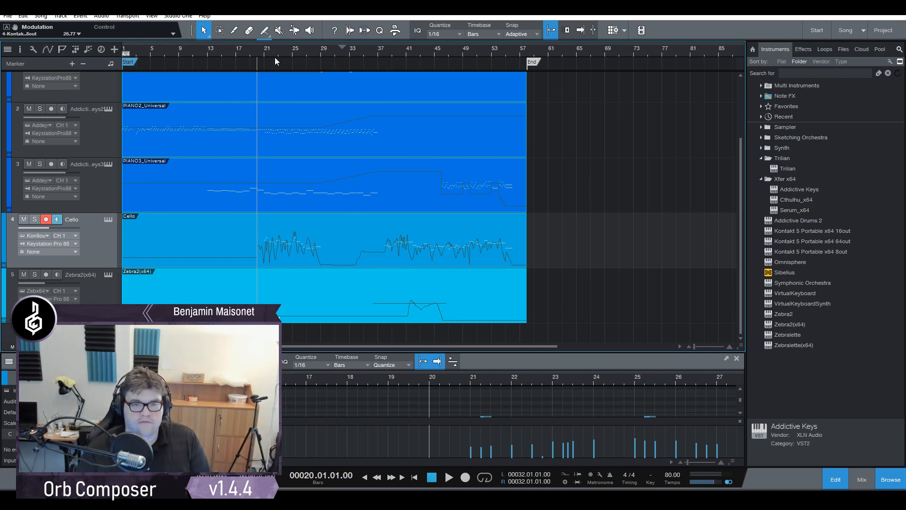
{"action": "left_click_drag", "start_coordinate": [267, 51], "coordinate": [269, 83]}
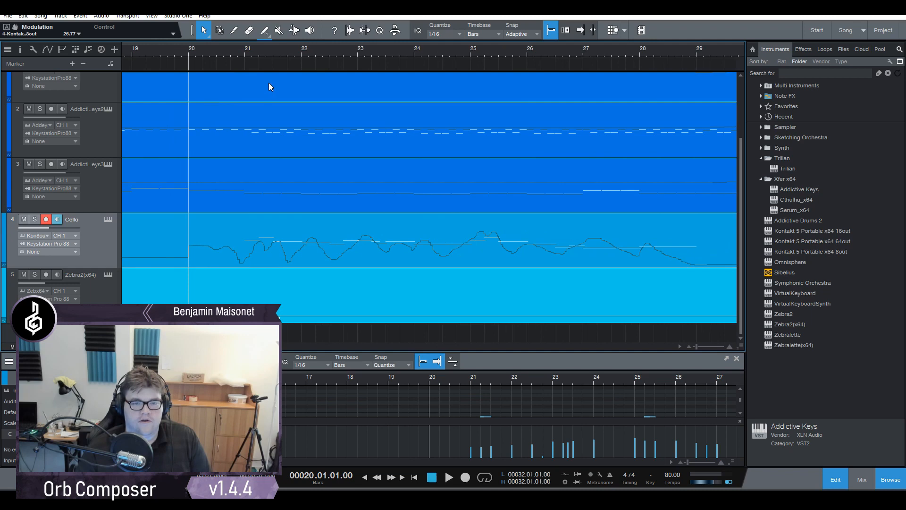
{"action": "left_click", "coordinate": [240, 51]}
{"action": "left_click", "coordinate": [23, 219]}
{"action": "left_click", "coordinate": [35, 220]}
{"action": "key", "text": "space"}
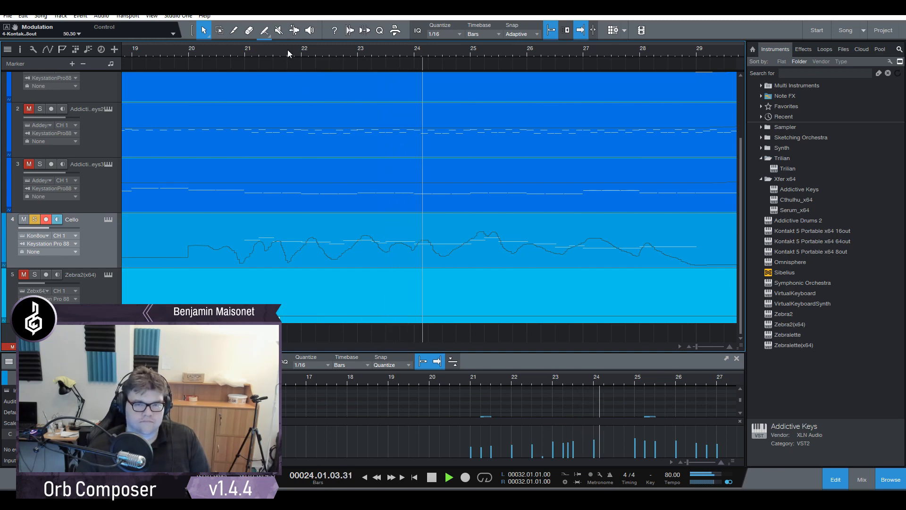
- Listen on to the cello passage into bar 26, stop playback and check the Cello track's instrument
{"action": "left_click_drag", "start_coordinate": [288, 49], "coordinate": [307, 45]}
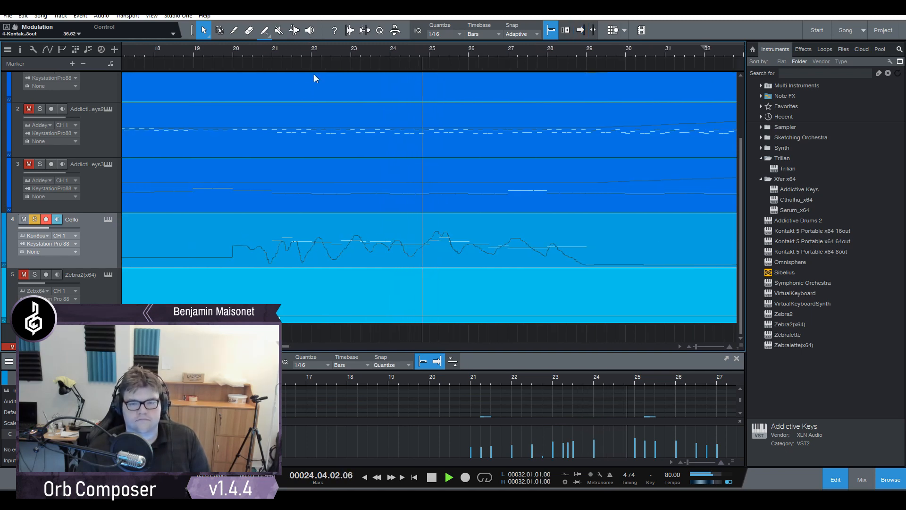
{"action": "left_click_drag", "start_coordinate": [333, 56], "coordinate": [325, 55]}
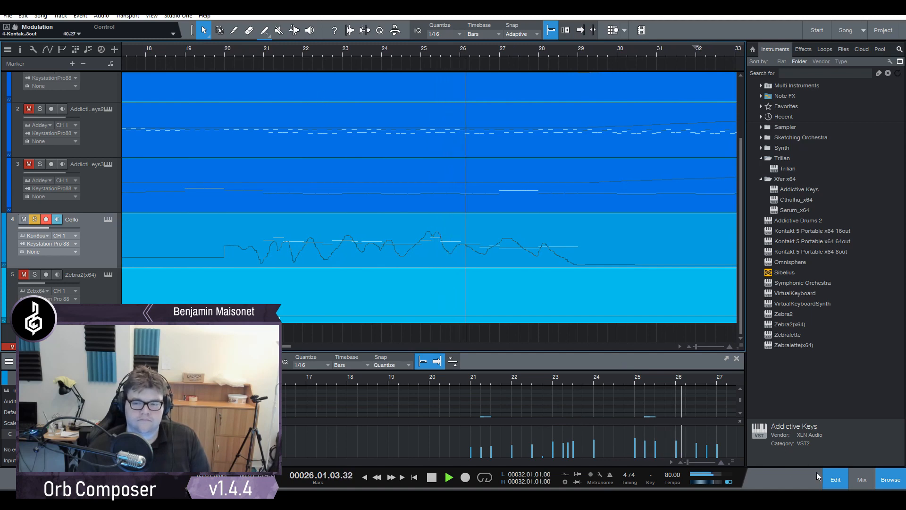
{"action": "key", "text": "space"}
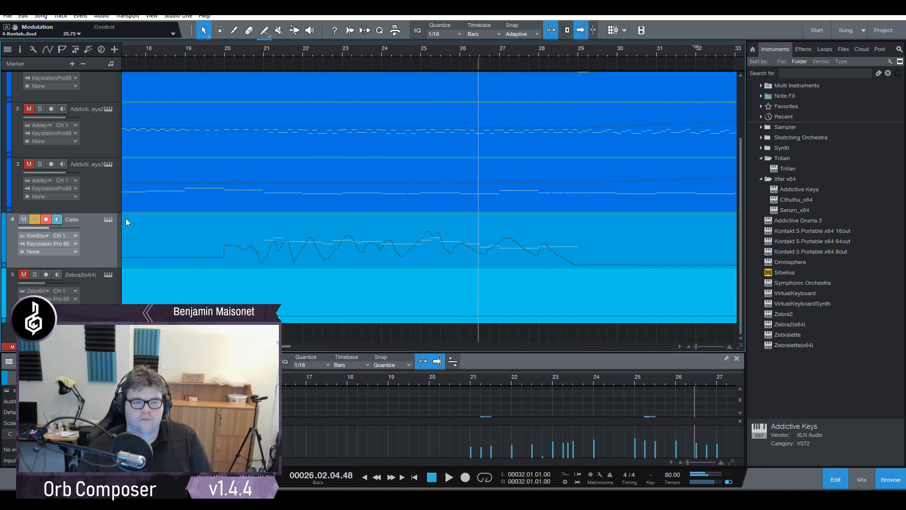
{"action": "left_click", "coordinate": [108, 219]}
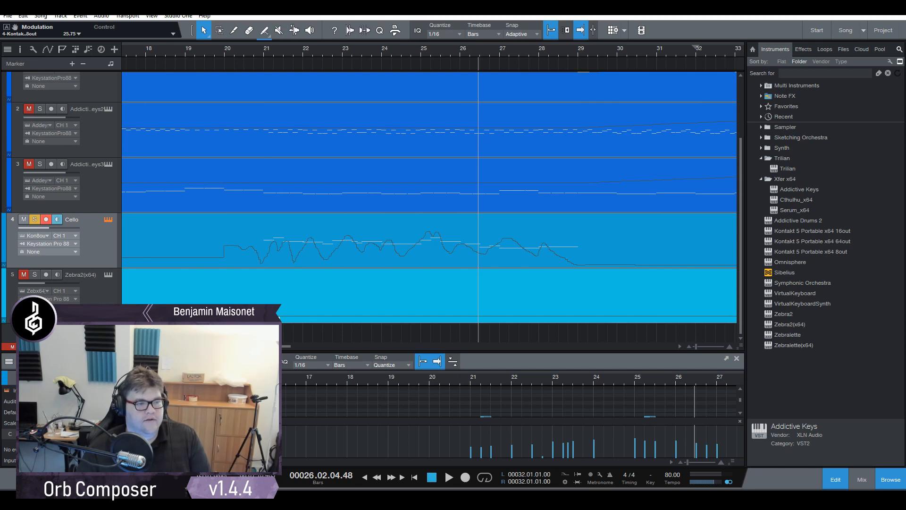
{"action": "left_click", "coordinate": [428, 236]}
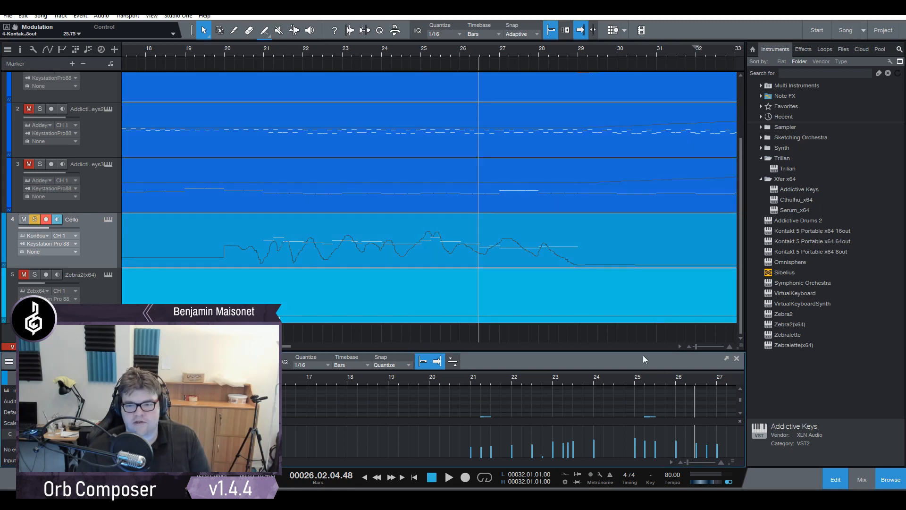
- Enlarge the note editor around the cello notes of bars 20 to 25 and select the low-velocity note just before bar 23
{"action": "scroll", "coordinate": [621, 335], "scroll_direction": "right", "scroll_amount": 5}
{"action": "left_click_drag", "start_coordinate": [623, 350], "coordinate": [543, 236]}
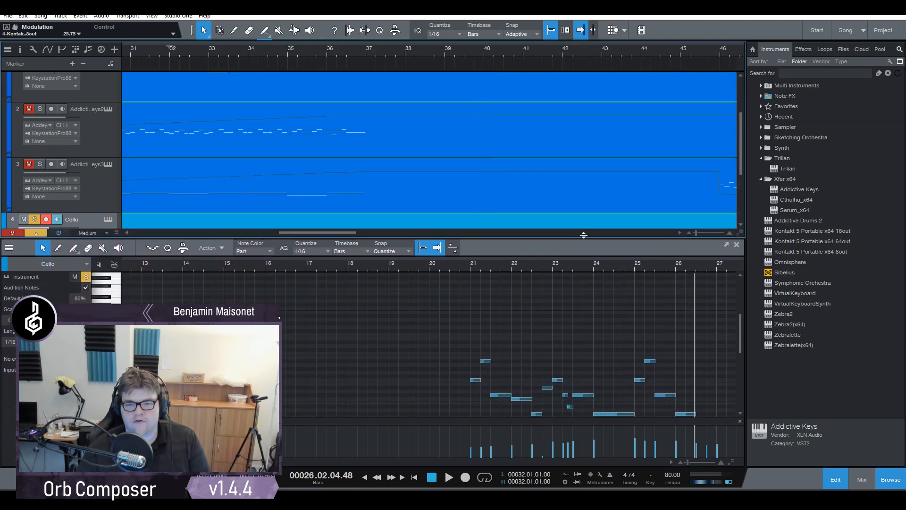
{"action": "left_click_drag", "start_coordinate": [478, 259], "coordinate": [272, 279]}
{"action": "scroll", "coordinate": [456, 322], "scroll_direction": "down", "scroll_amount": 2}
{"action": "left_click", "coordinate": [435, 315]}
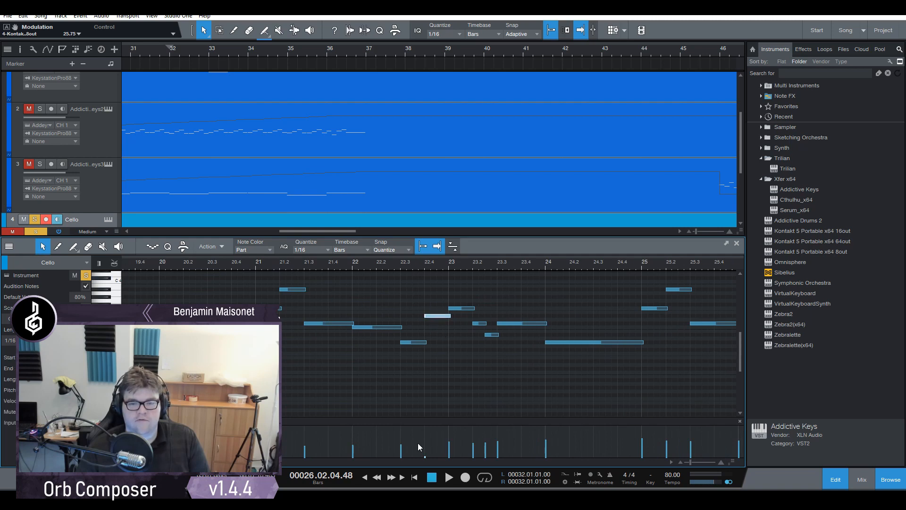
- Play the soloed cello passage from bar 21 to past bar 23, with the low-velocity note deselected
{"action": "left_click", "coordinate": [257, 263]}
{"action": "key", "text": "space"}
{"action": "left_click", "coordinate": [409, 395]}
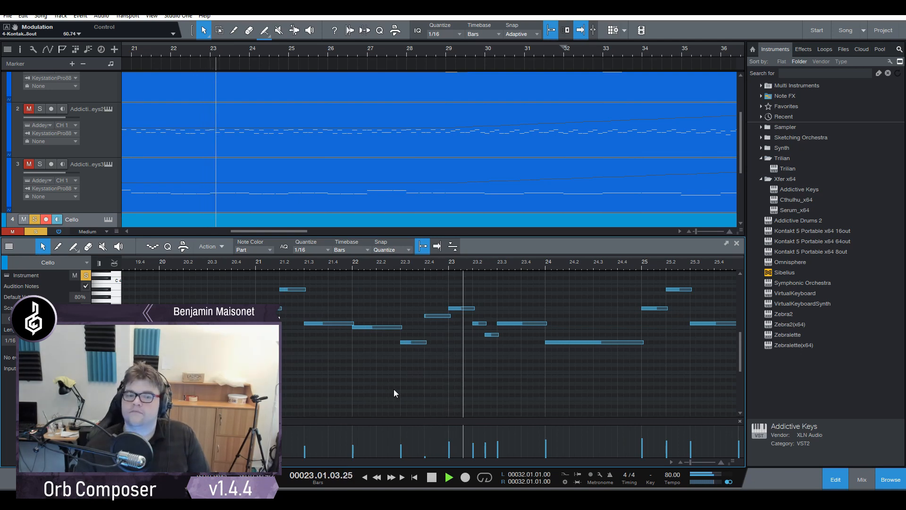
{"action": "key", "text": "space"}
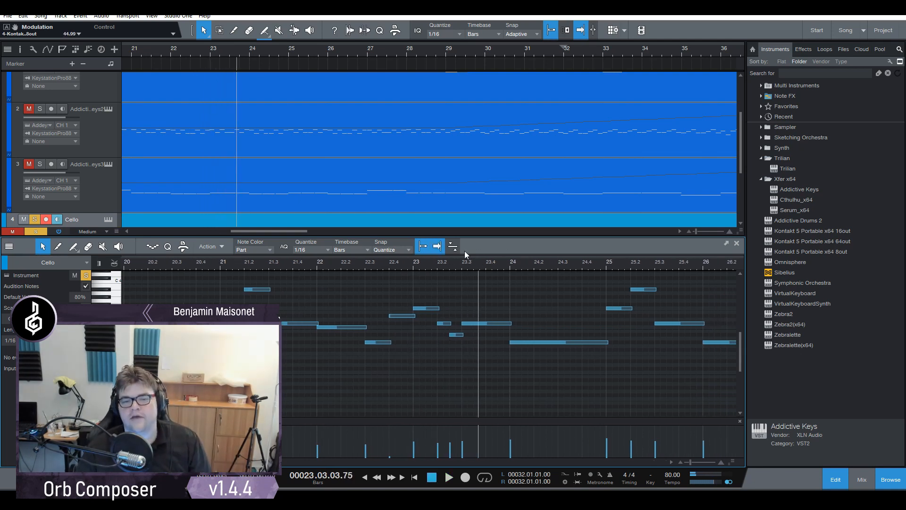
- Move on to the second cello passage and listen to it from around bar 38
{"action": "left_click_drag", "start_coordinate": [463, 267], "coordinate": [408, 283]}
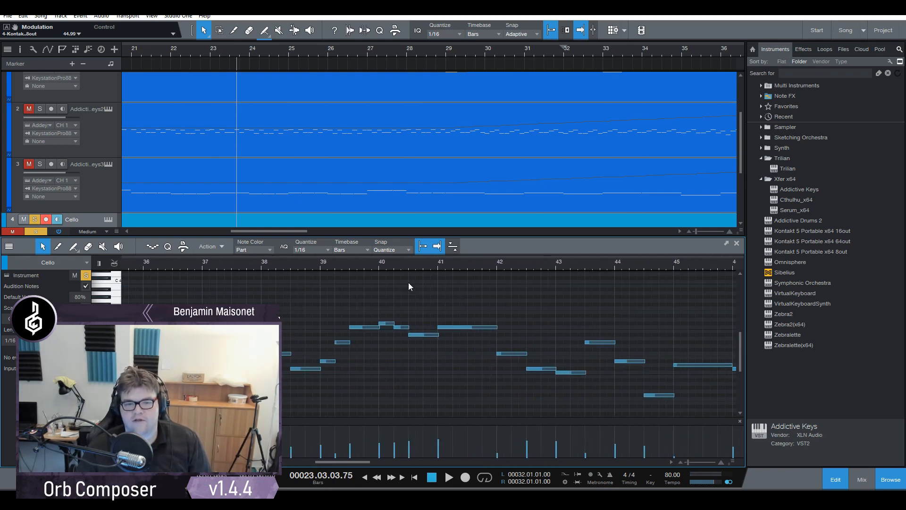
{"action": "left_click", "coordinate": [254, 265]}
{"action": "key", "text": "space"}
{"action": "left_click_drag", "start_coordinate": [279, 261], "coordinate": [270, 273]}
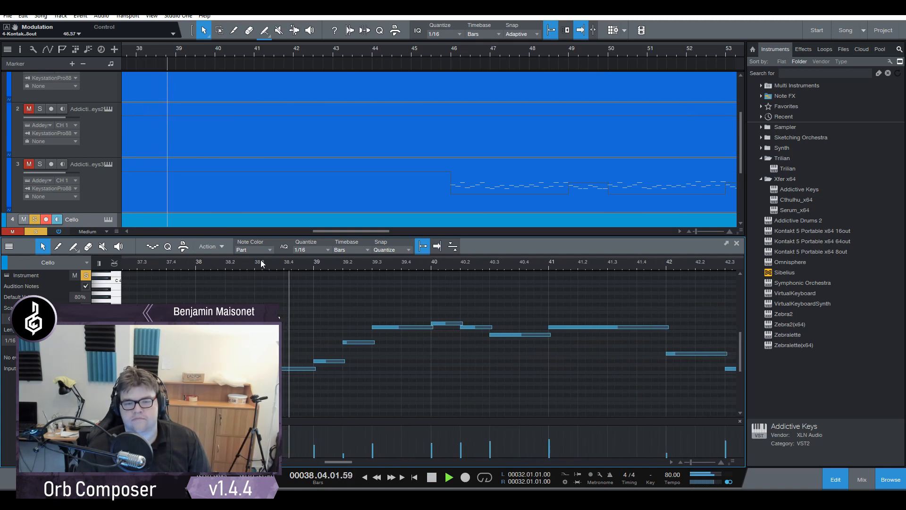
{"action": "mouse_move", "coordinate": [319, 263]}
{"action": "left_mouse_down"}
{"action": "mouse_move", "coordinate": [262, 262]}
{"action": "mouse_move", "coordinate": [320, 252]}
{"action": "left_mouse_up"}
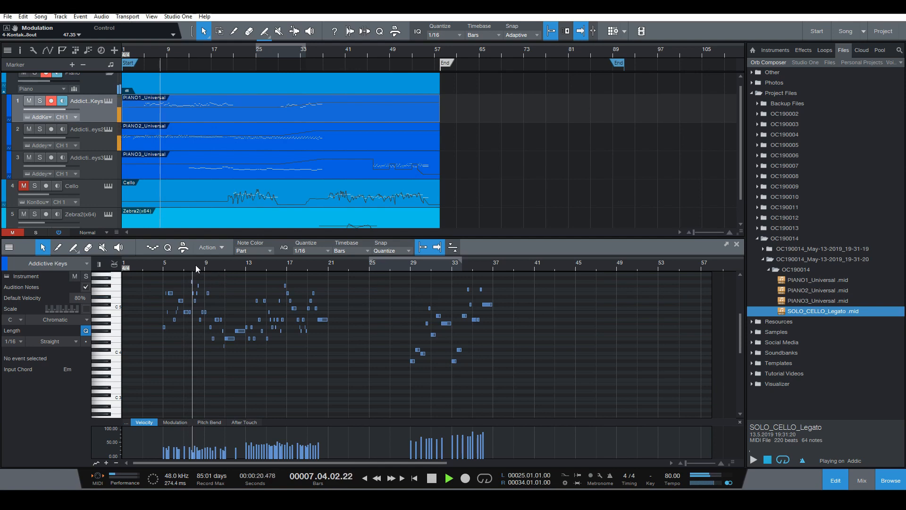
- Review the full block structure in Orb Composer and the complete piano, cello and synth arrangement in Studio One
{"action": "left_click_drag", "start_coordinate": [195, 264], "coordinate": [210, 288]}
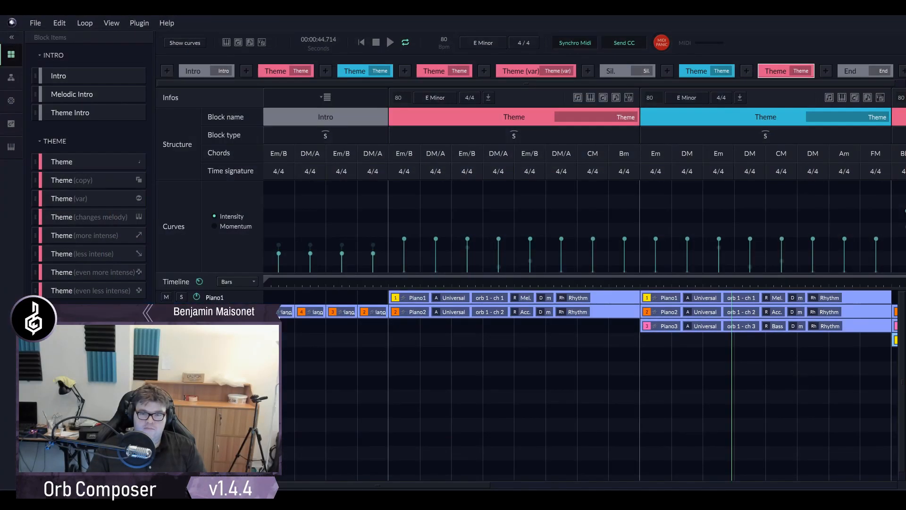
{"action": "scroll", "coordinate": [477, 358], "scroll_direction": "down", "scroll_amount": 3}
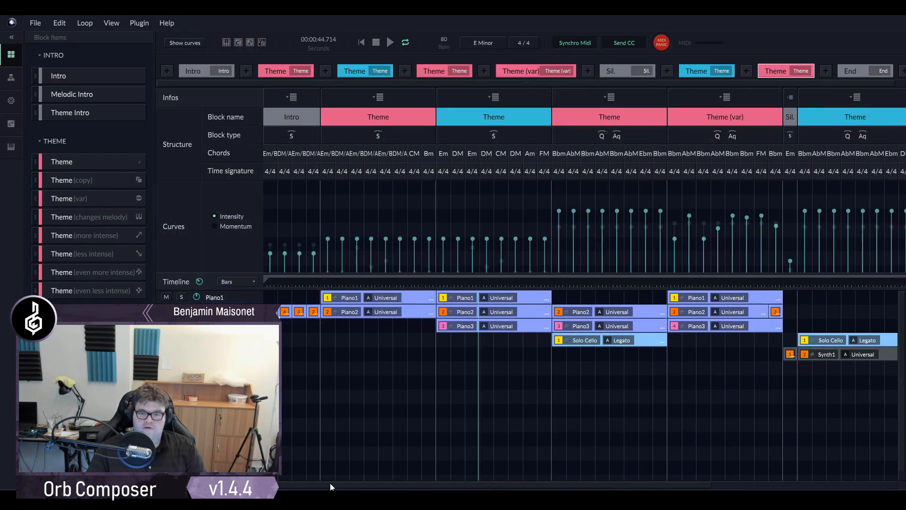
{"action": "left_click_drag", "start_coordinate": [481, 486], "coordinate": [409, 482]}
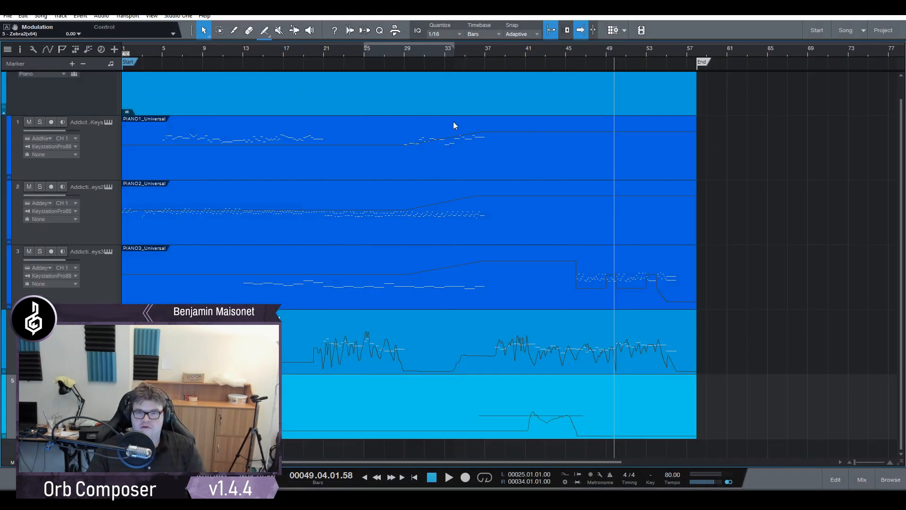
{"action": "left_click_drag", "start_coordinate": [494, 55], "coordinate": [458, 57]}
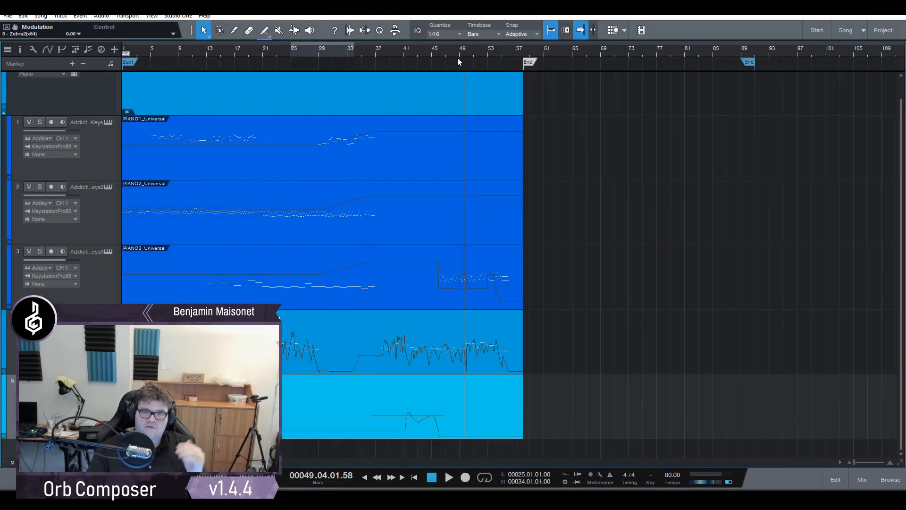